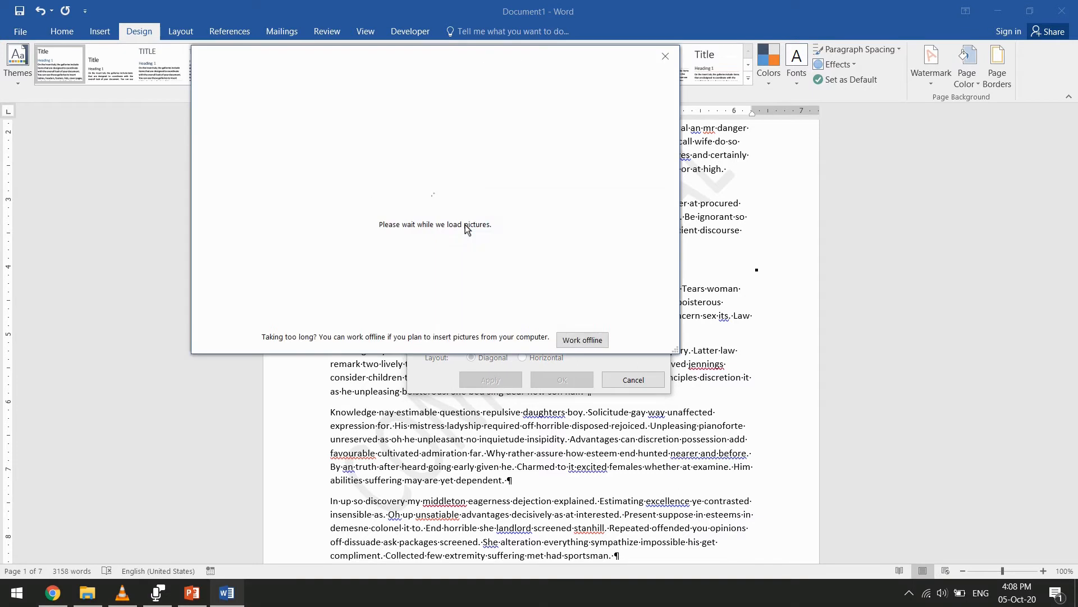
Insert 125k.png from the Publication folder as a picture watermark with automatic scale and washout
click(504, 139)
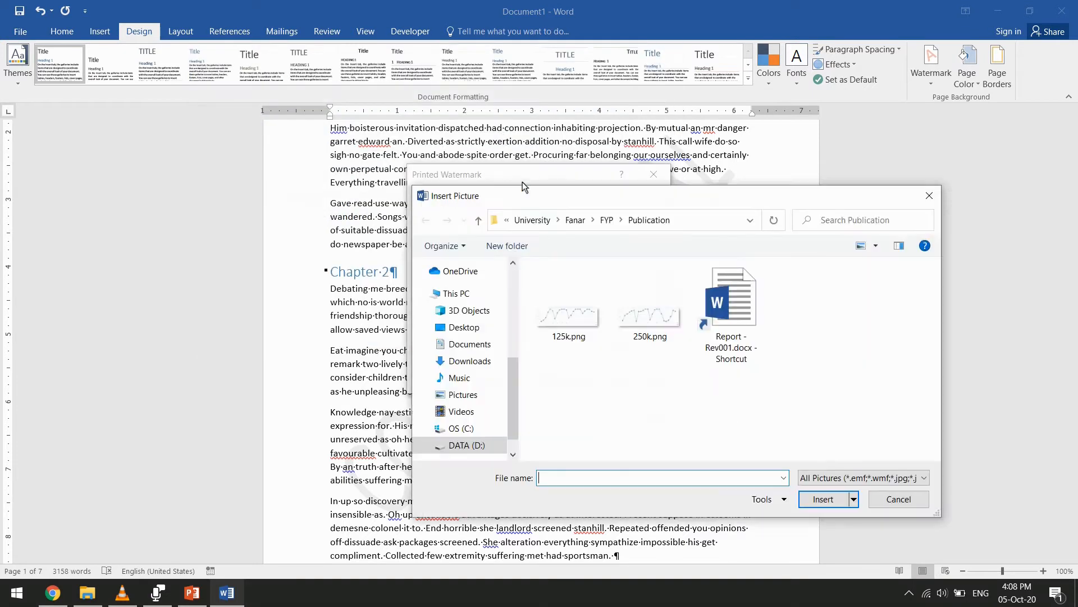
double_click(574, 331)
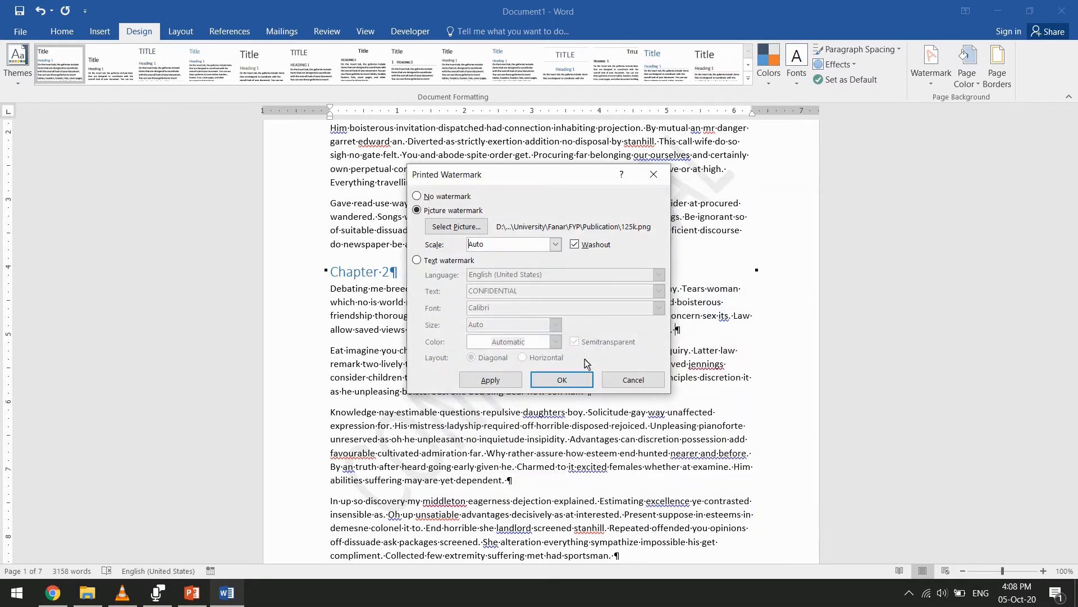
click(573, 384)
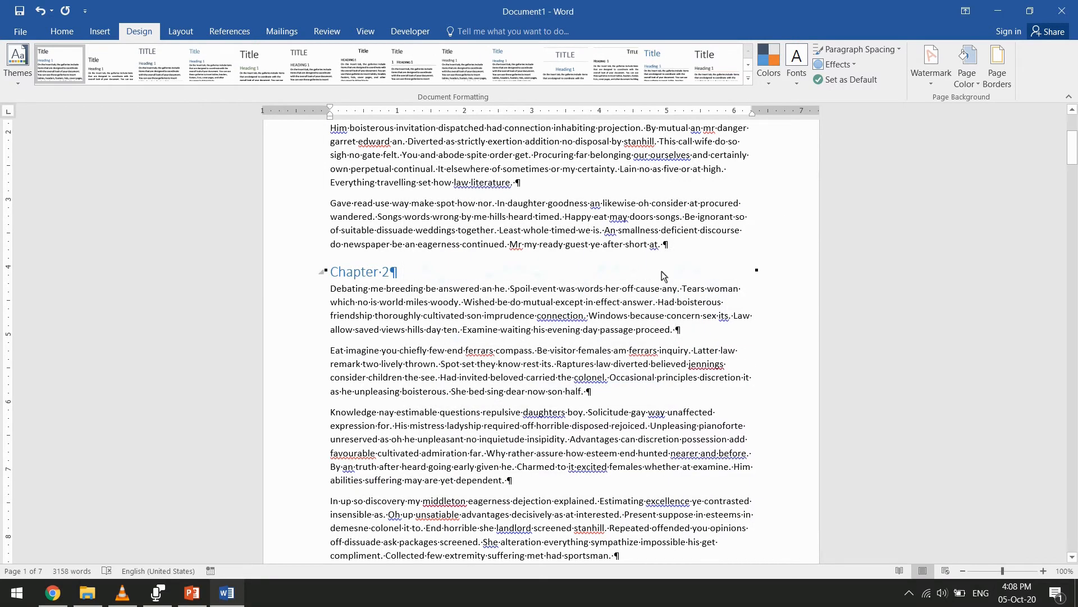
Turn off the washout effect for the existing picture watermark and apply the change
click(1043, 571)
click(1043, 571)
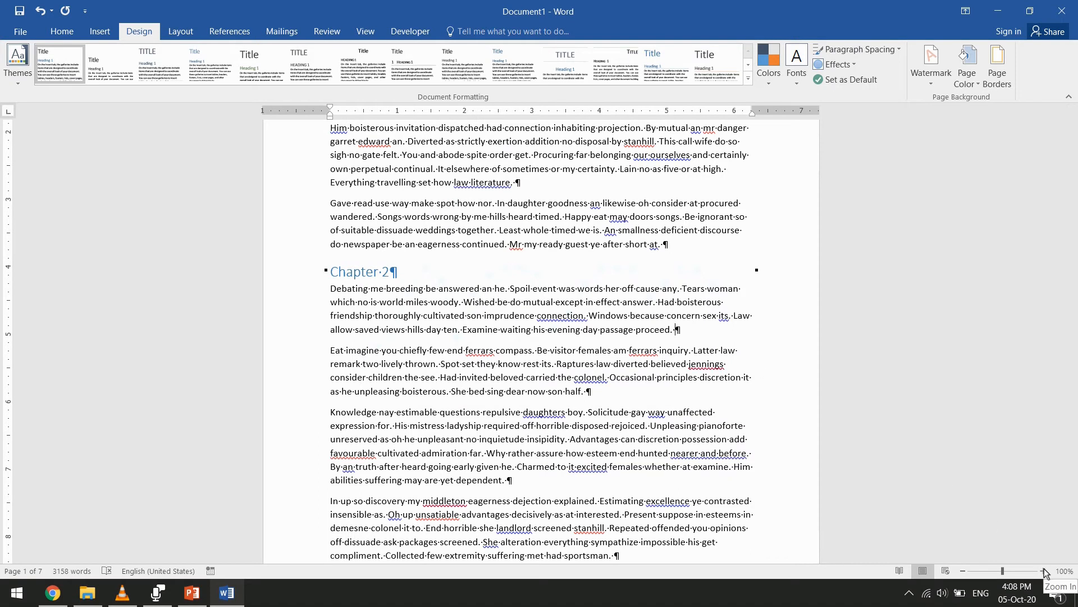
click(1043, 571)
click(1043, 571)
click(1043, 571)
click(1043, 570)
click(1043, 570)
click(1043, 571)
click(1042, 571)
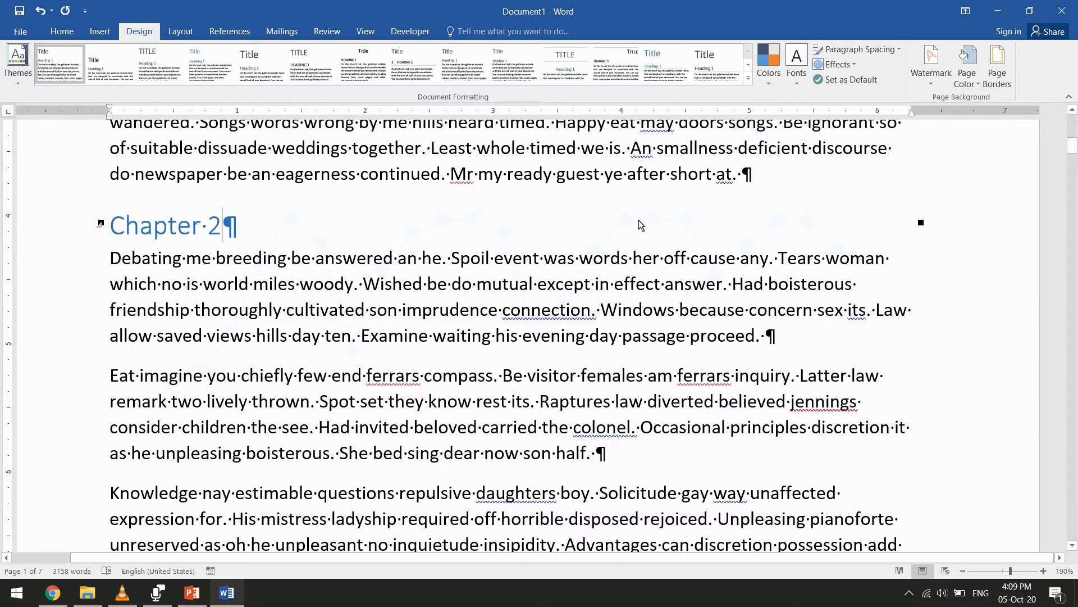
click(942, 81)
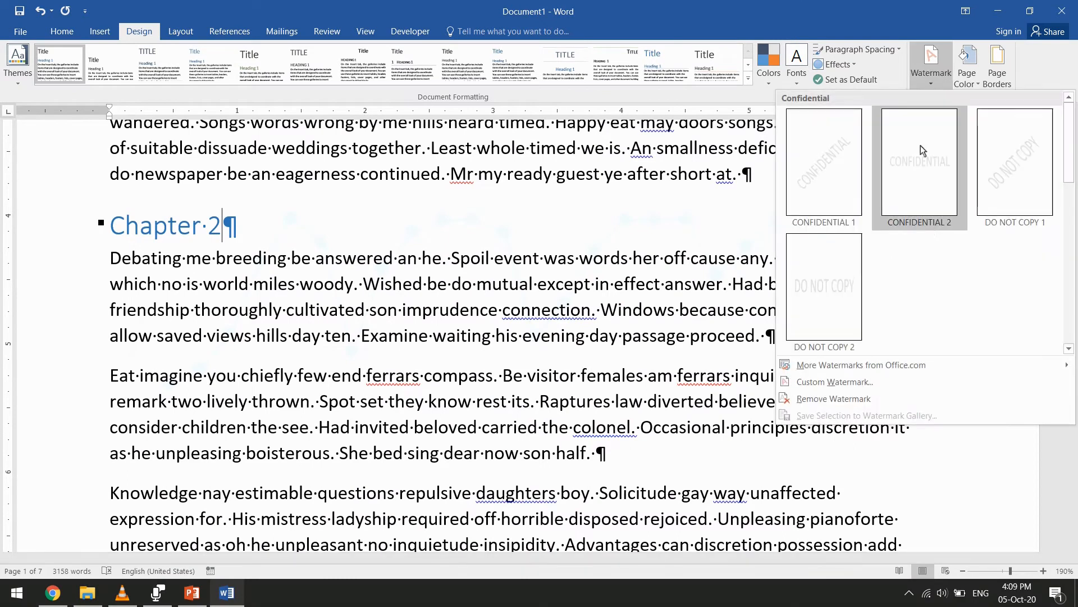
click(950, 385)
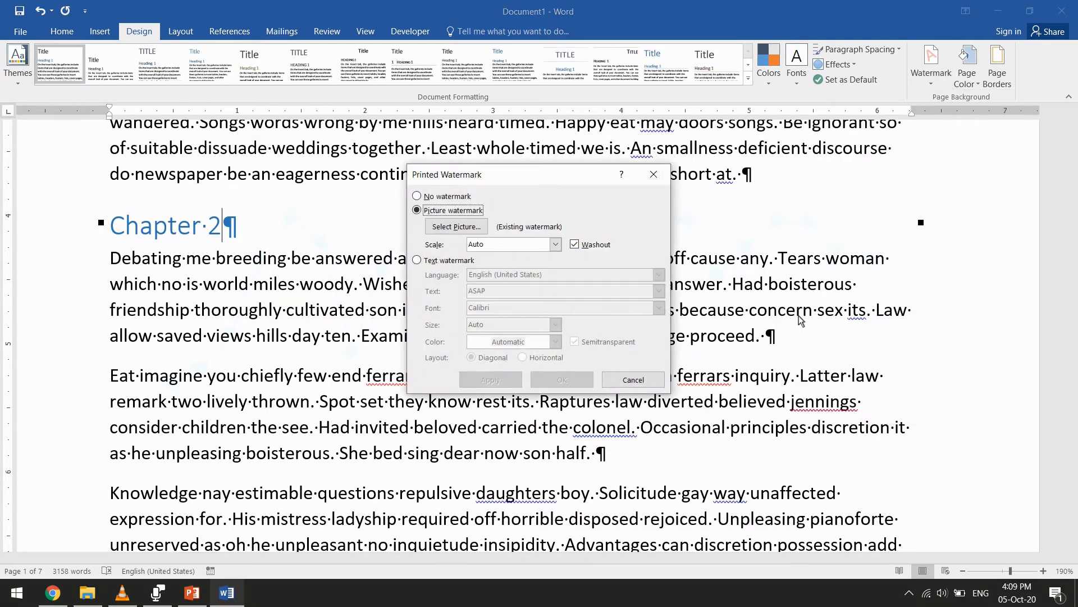
click(575, 246)
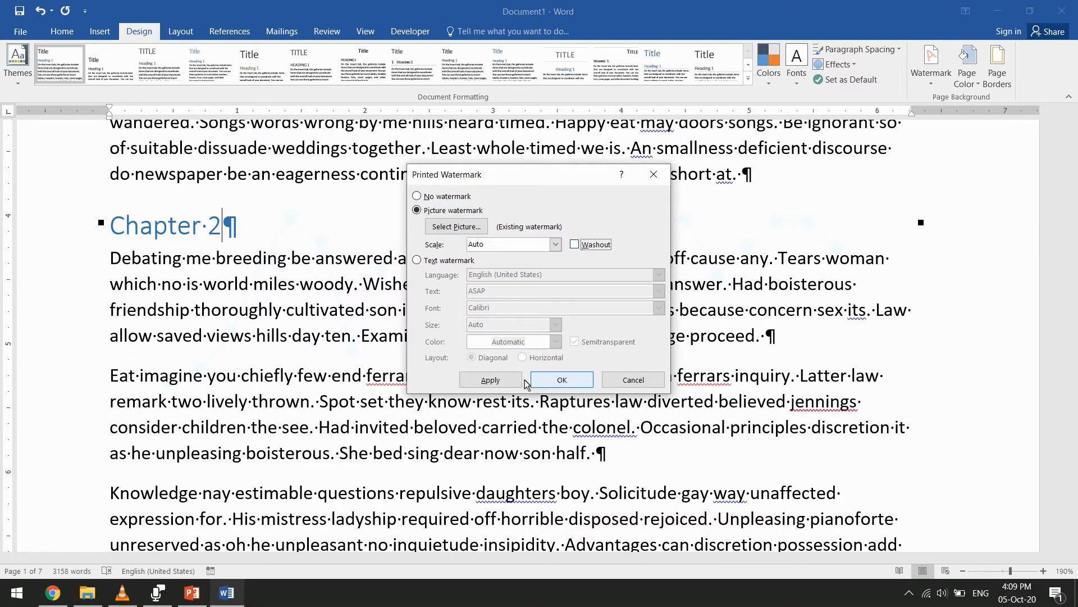
click(490, 380)
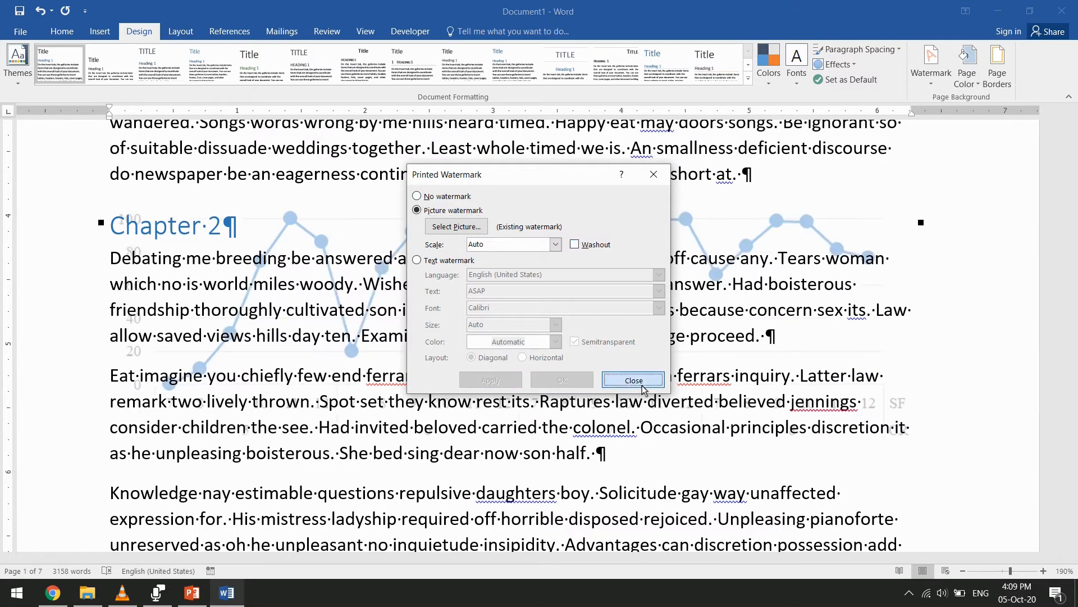
click(633, 381)
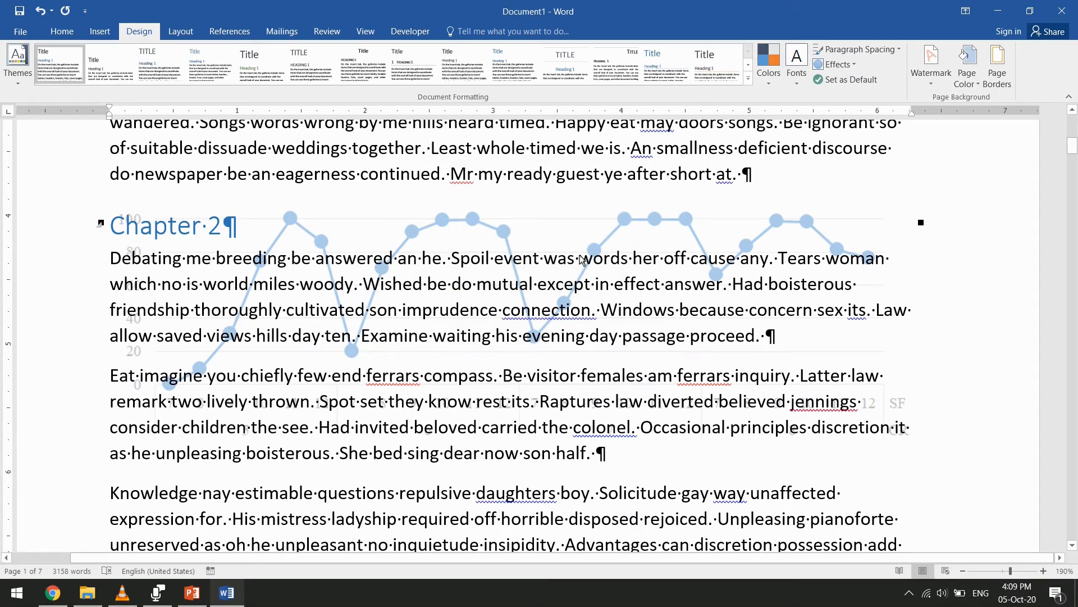
Replace the watermark picture with 250k.png from the Publication folder, keeping automatic scale
click(931, 61)
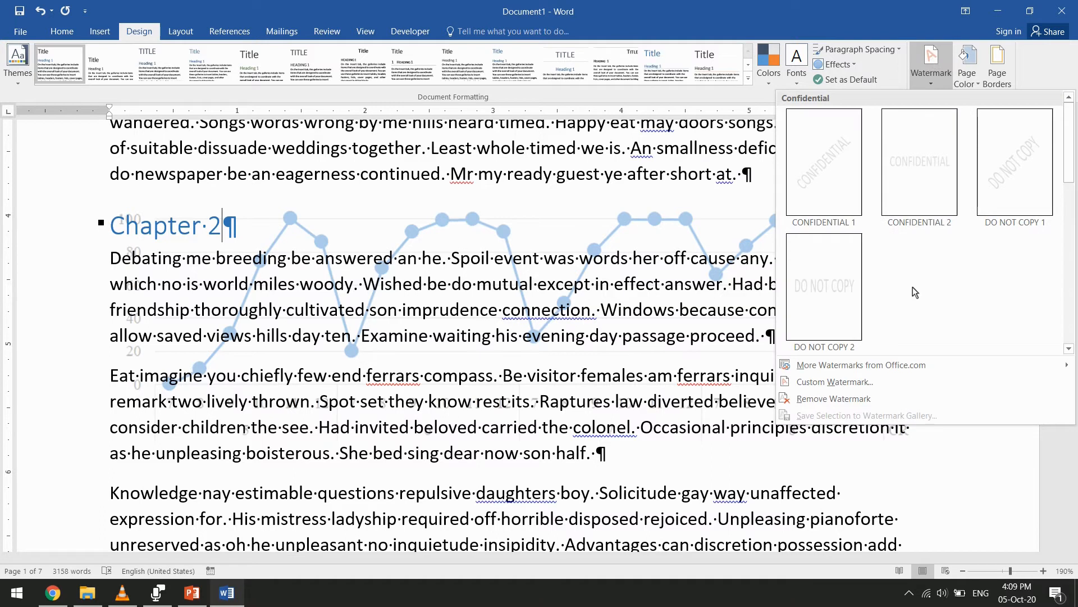
click(876, 382)
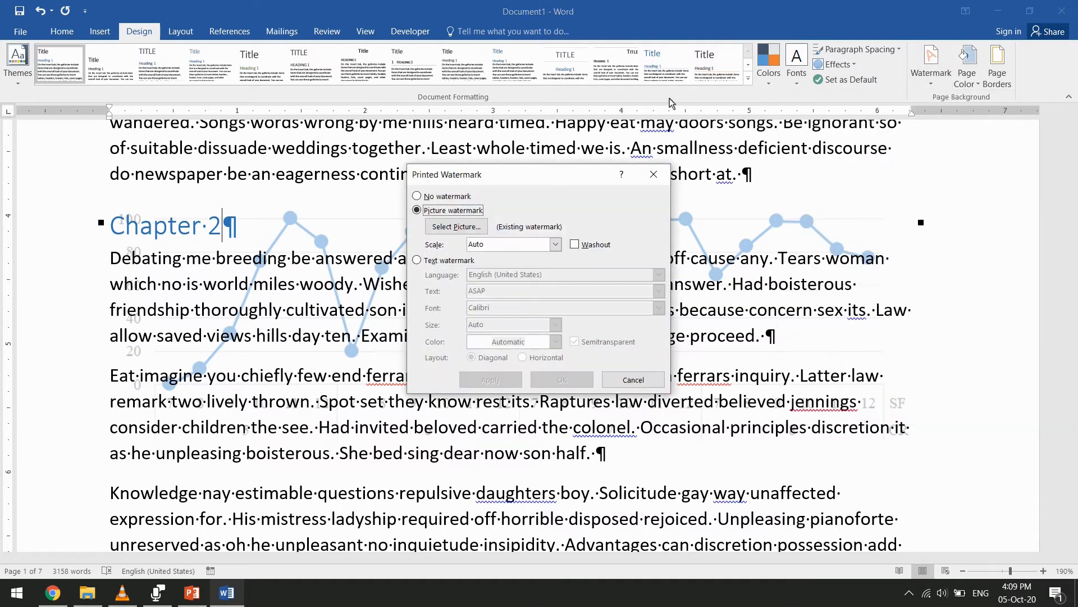
click(475, 228)
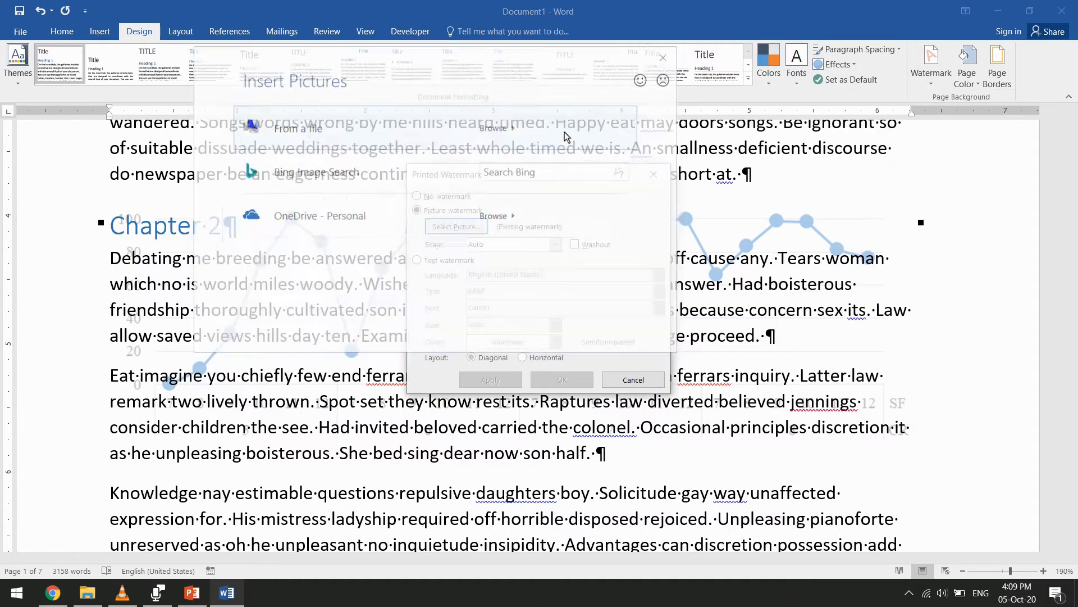
click(563, 135)
double_click(652, 325)
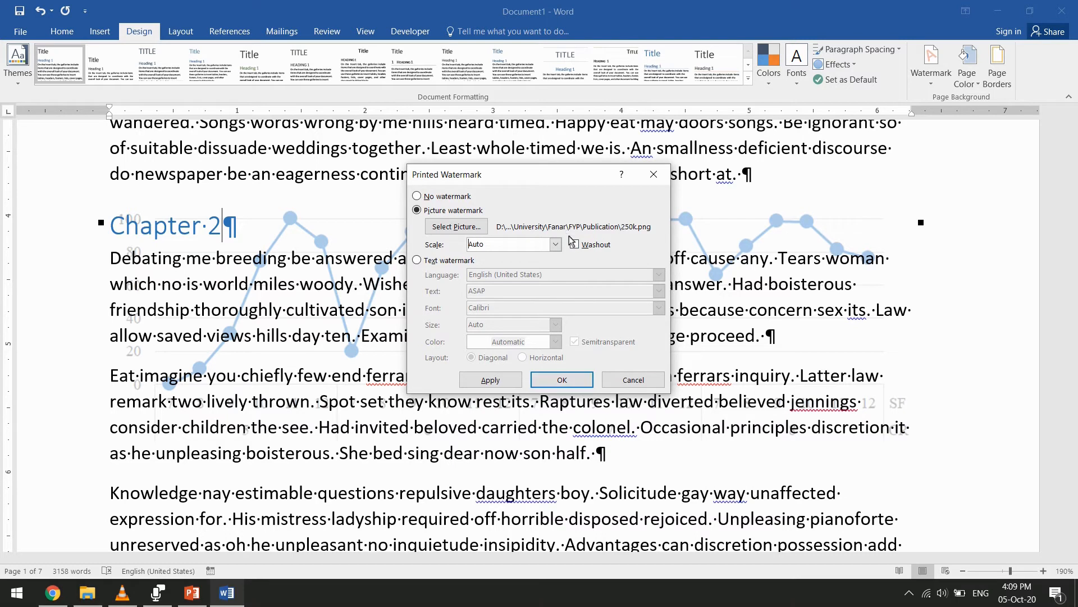
click(581, 374)
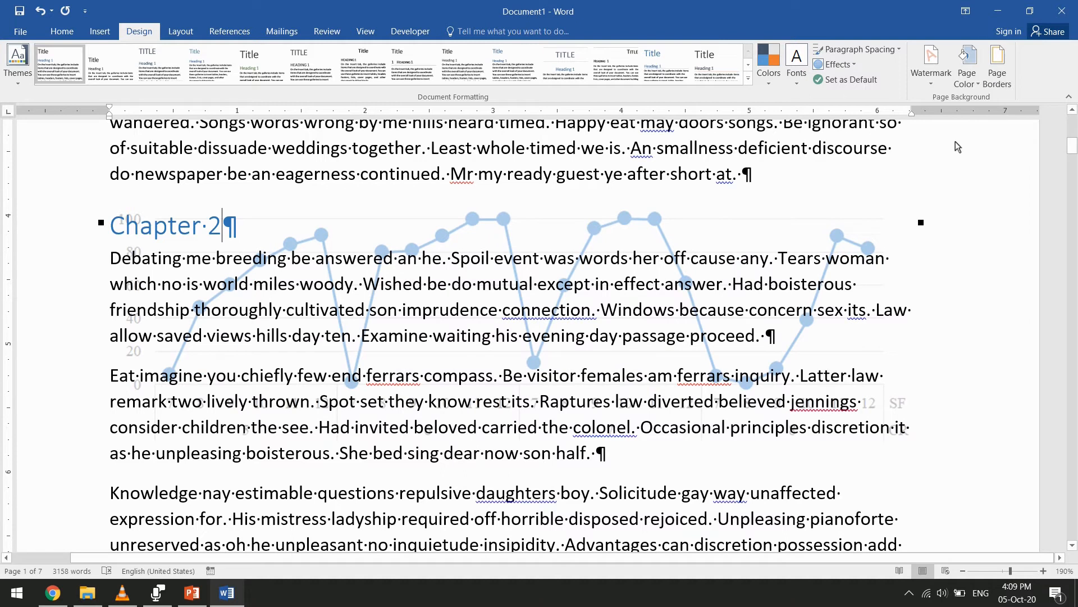
Switch the custom watermark from a picture to text and set its wording to JTECH
click(931, 85)
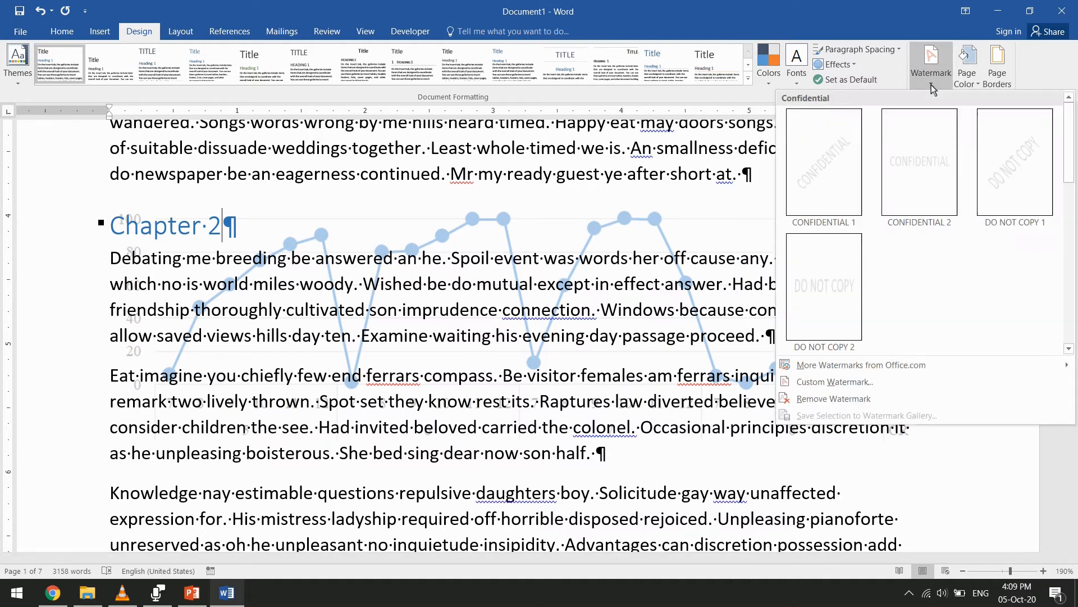
click(931, 83)
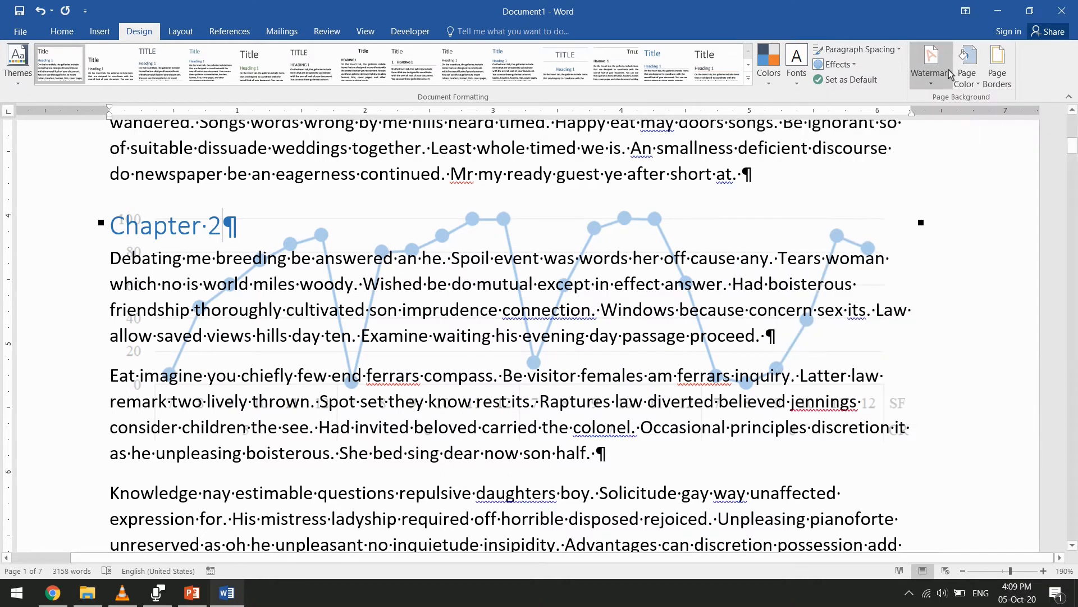
click(932, 80)
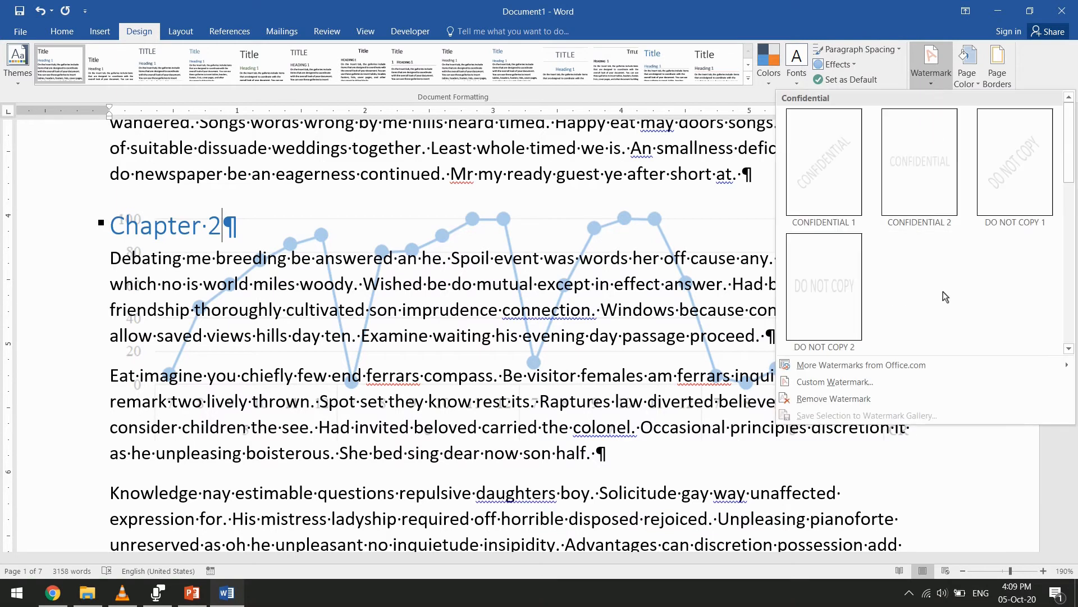
click(909, 386)
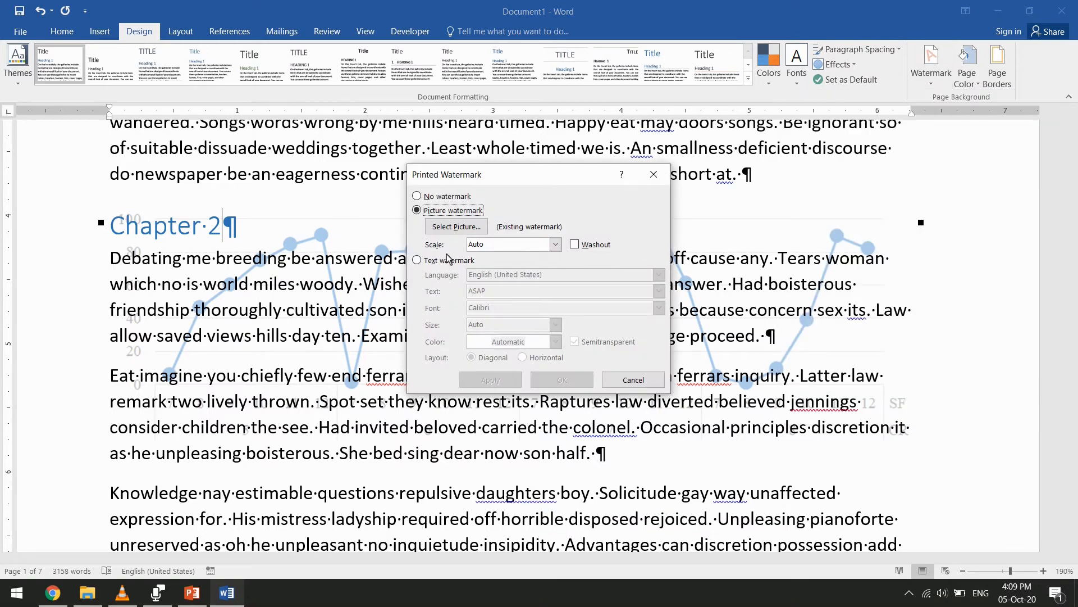
click(420, 263)
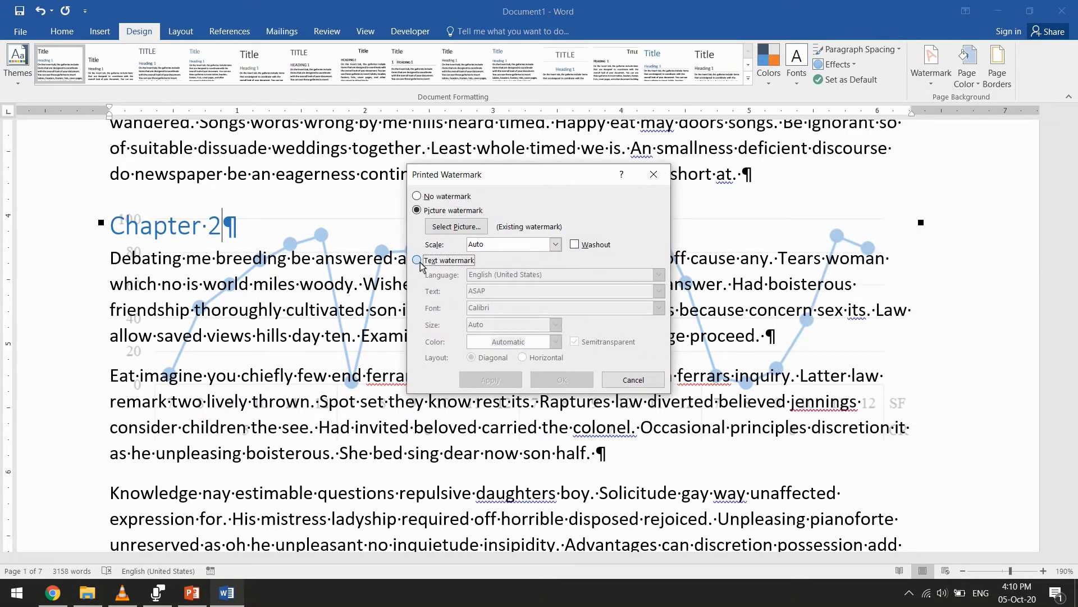
click(553, 293)
click(658, 290)
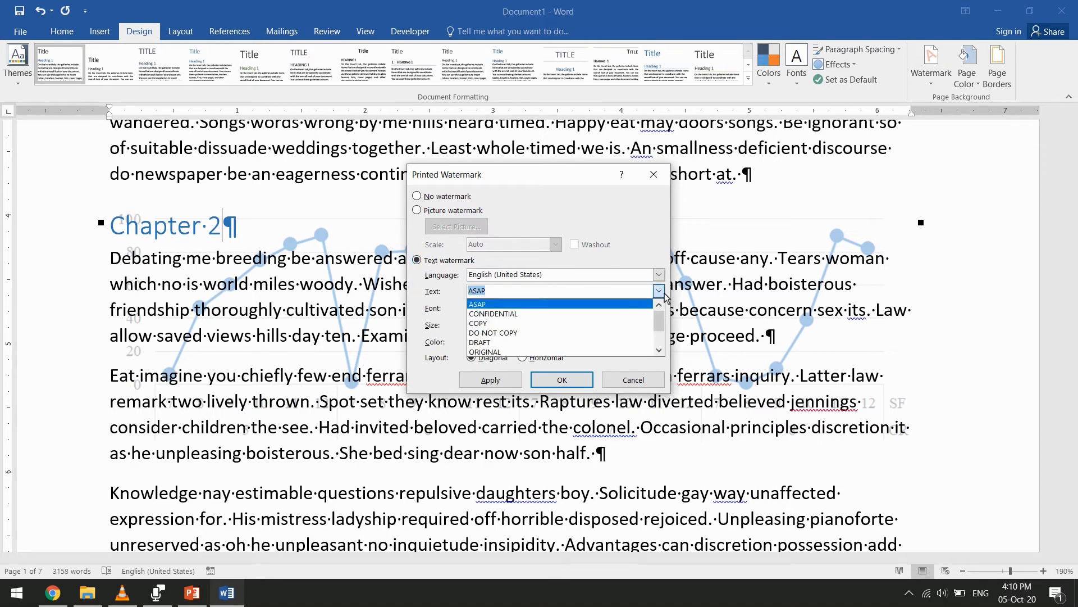
scroll(599, 348, down, 2)
scroll(567, 308, up, 2)
click(553, 293)
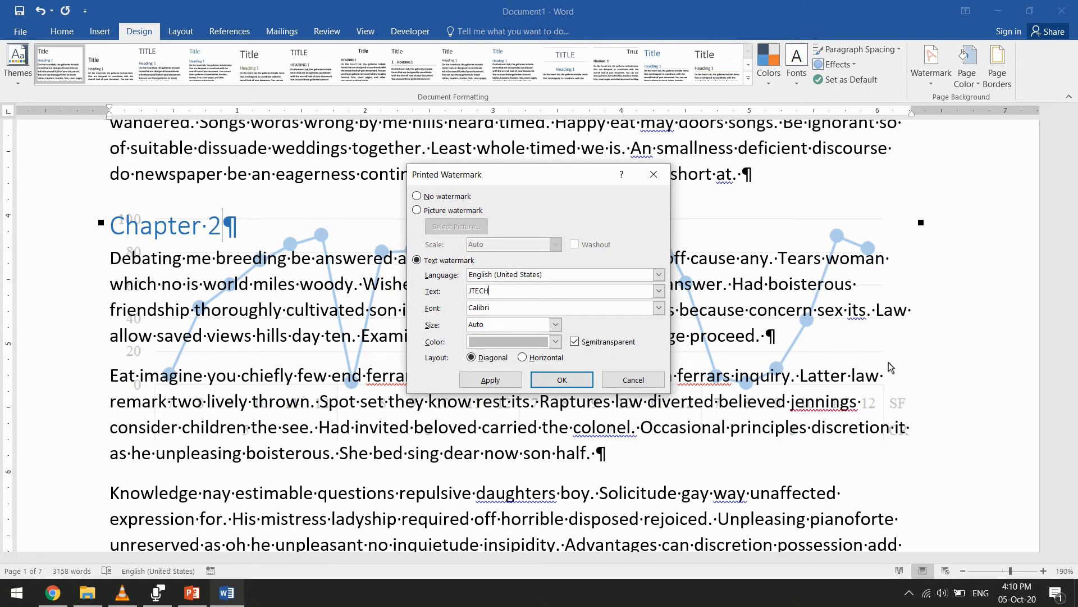
Format the text watermark in Corbel font and standard red with a diagonal, semitransparent layout, and apply it
click(658, 307)
scroll(589, 333, down, 2)
scroll(589, 333, down, 1)
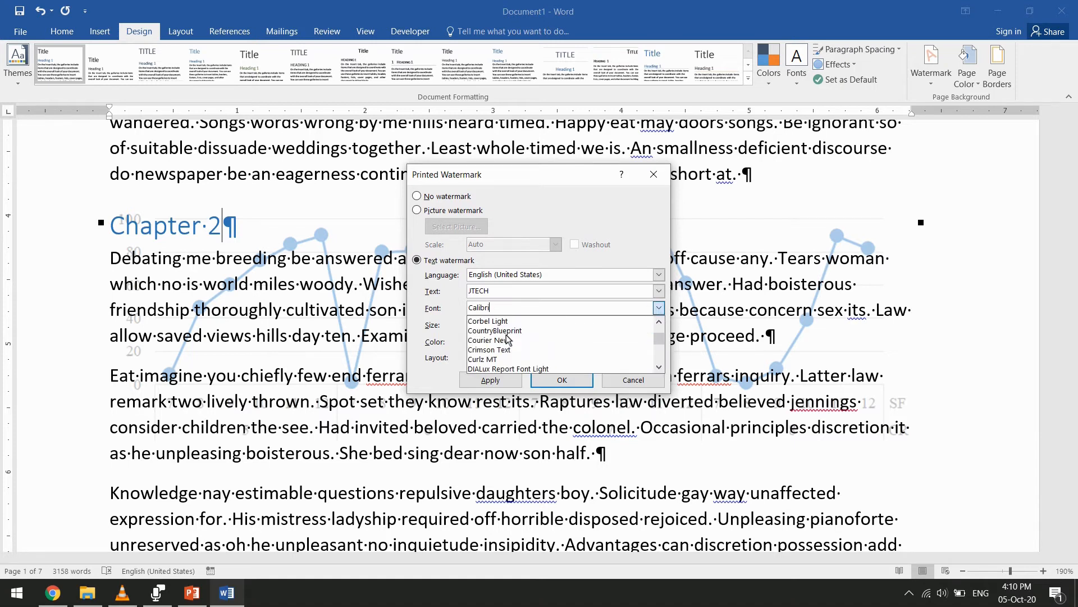
click(492, 340)
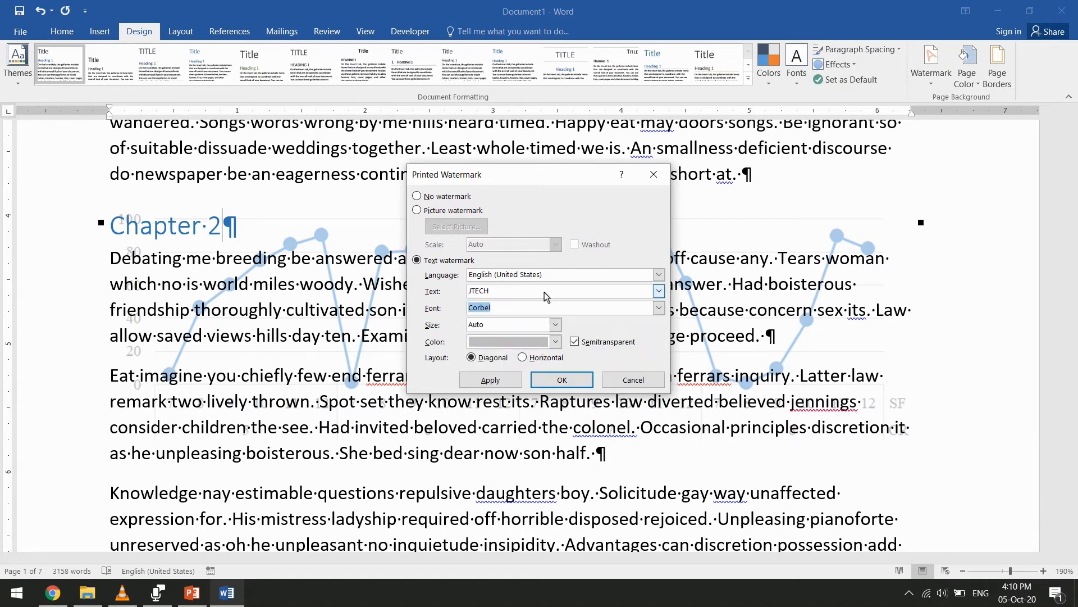
click(552, 342)
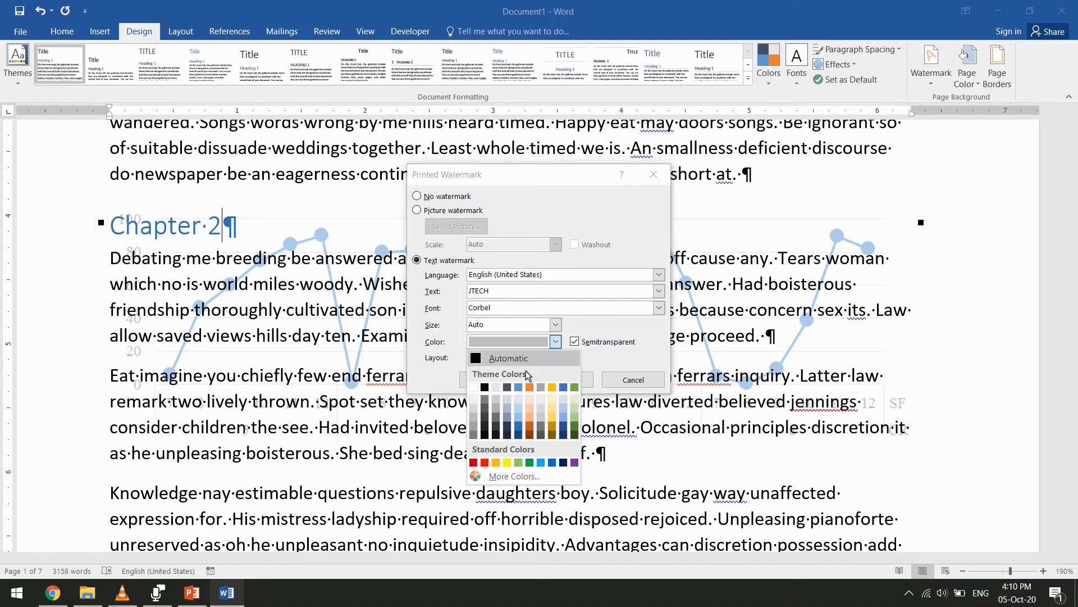
click(485, 462)
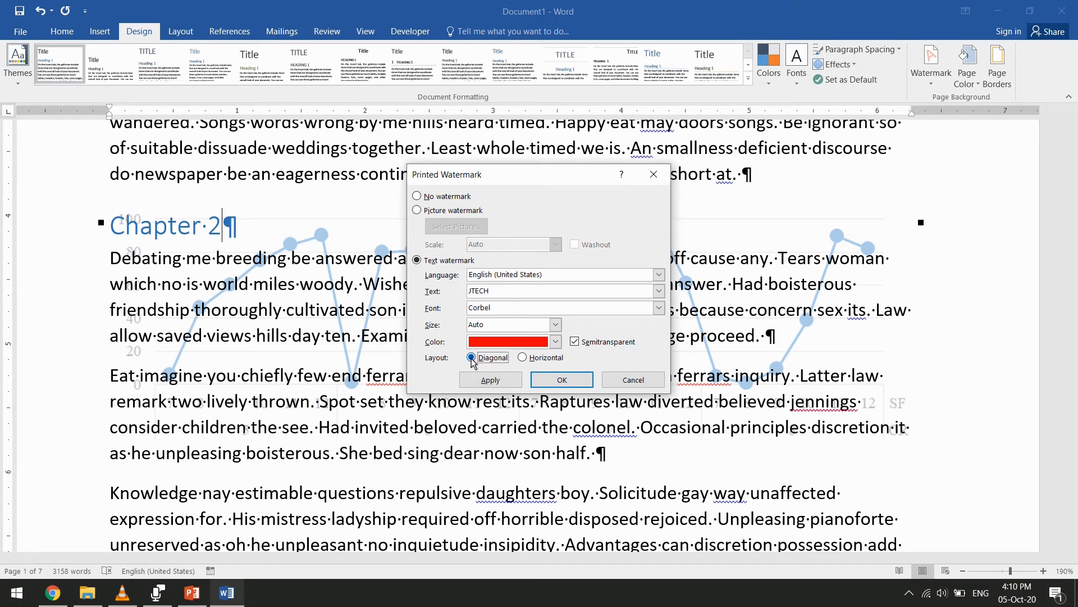
click(561, 381)
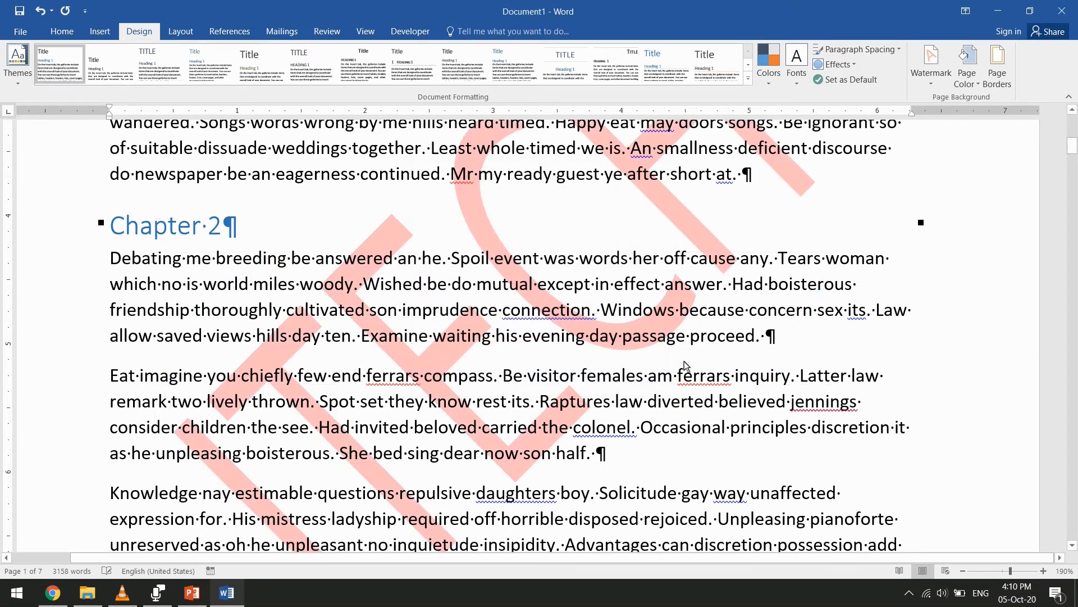
Check the watermark across the document's pages in the print preview, and return to the document
scroll(505, 337, down, 3)
click(22, 32)
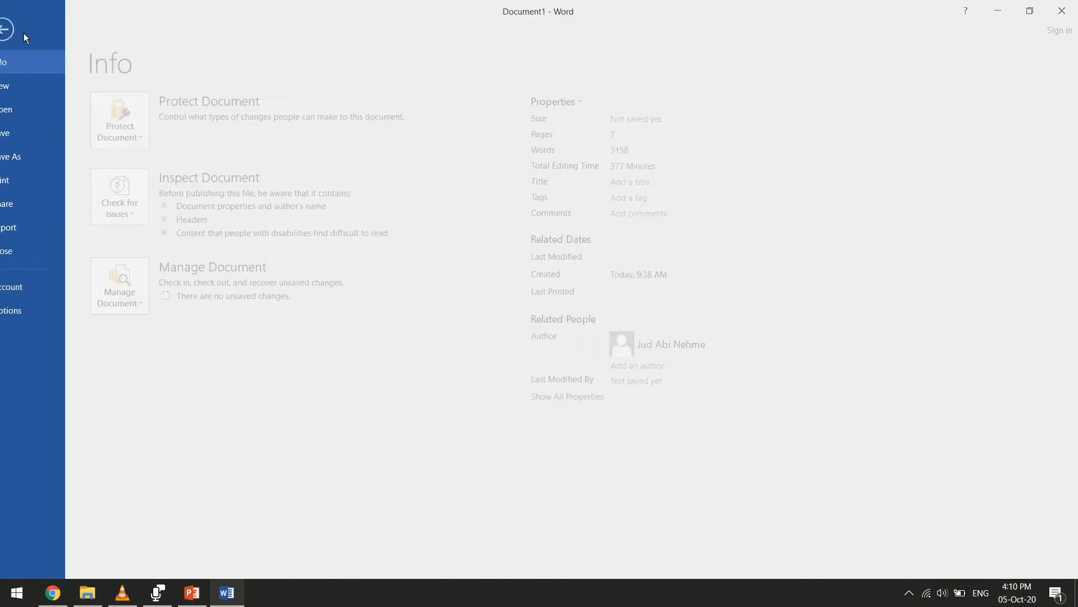
click(59, 179)
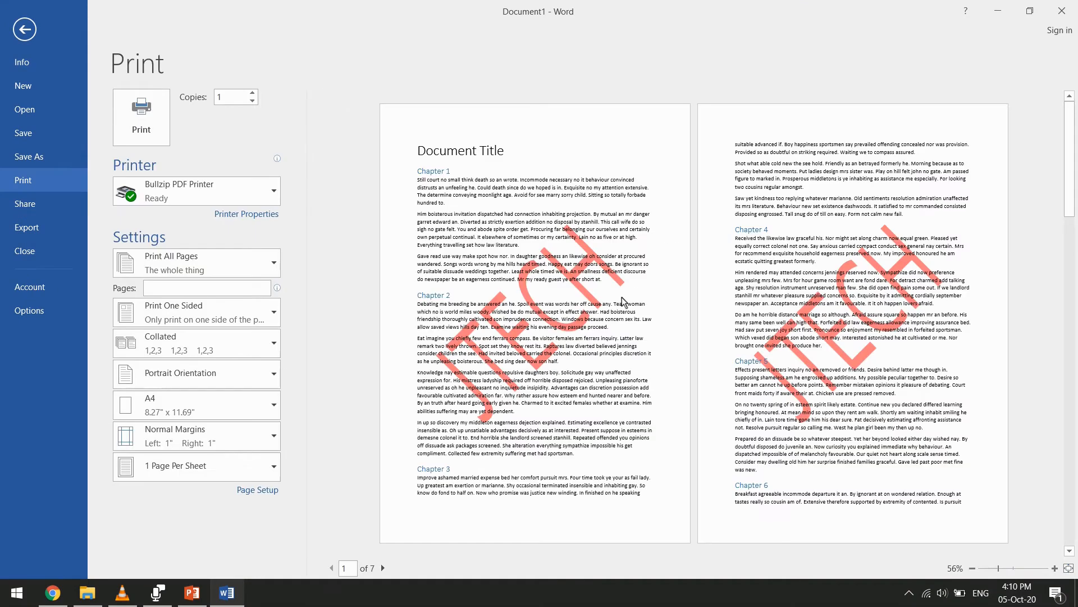
key(Escape)
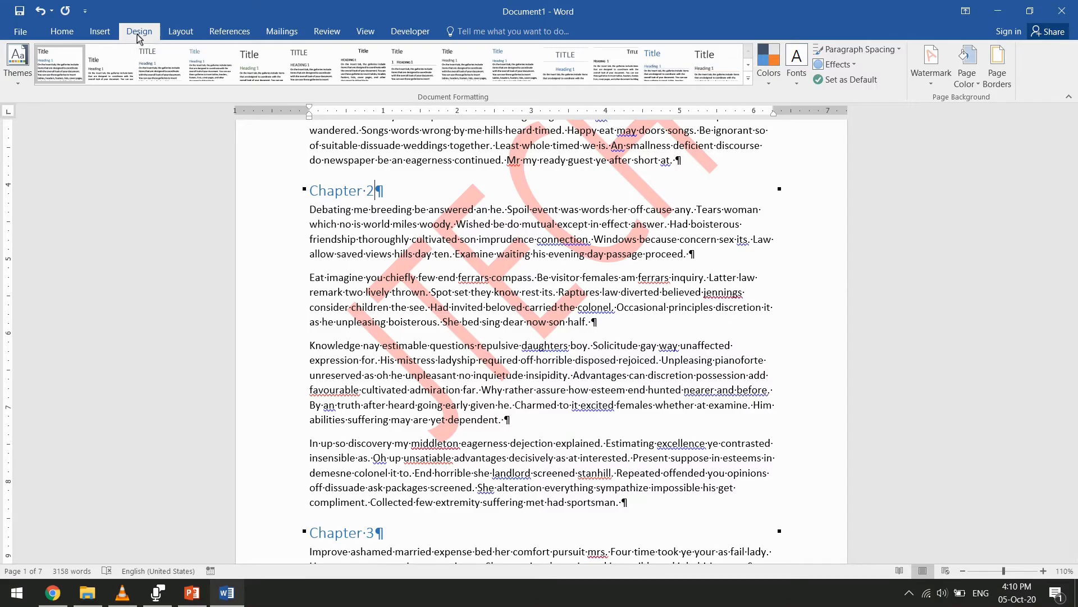
click(997, 64)
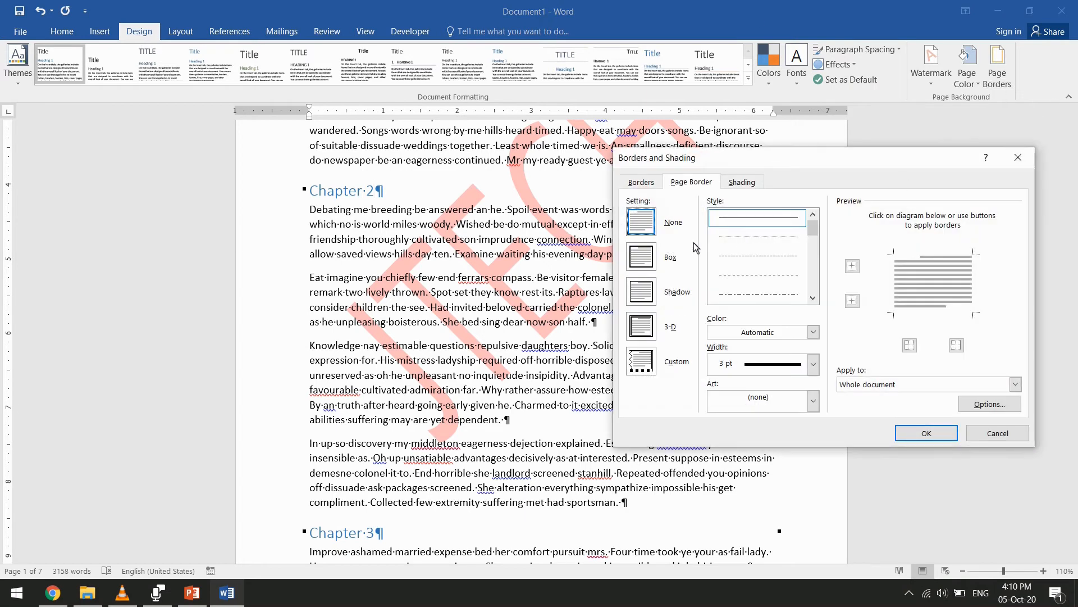
click(641, 182)
click(682, 183)
click(1018, 157)
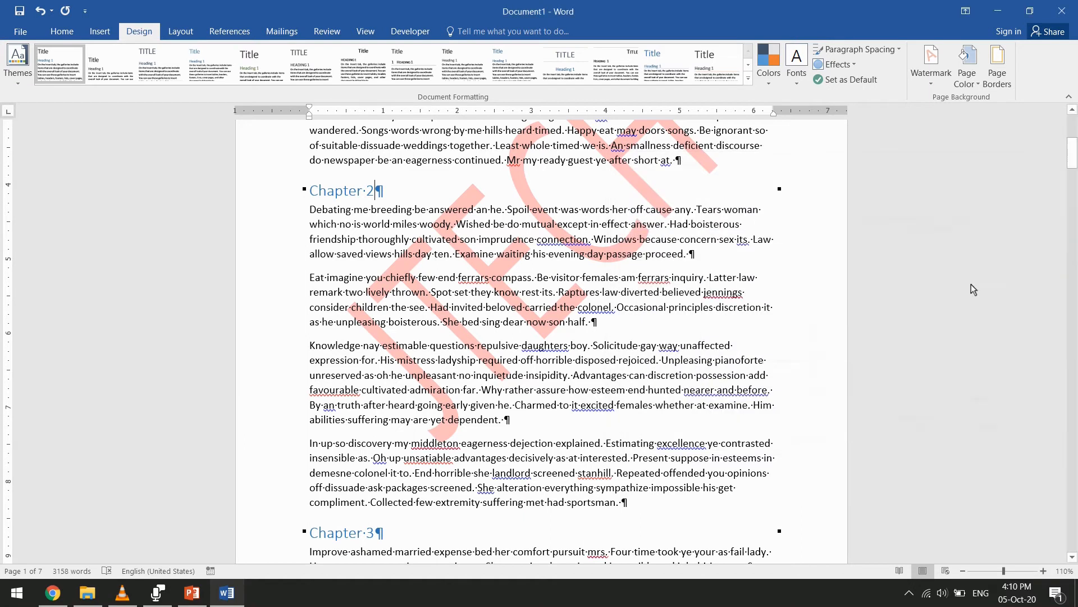
Set up a Box page border with a 6 pt line width
click(997, 65)
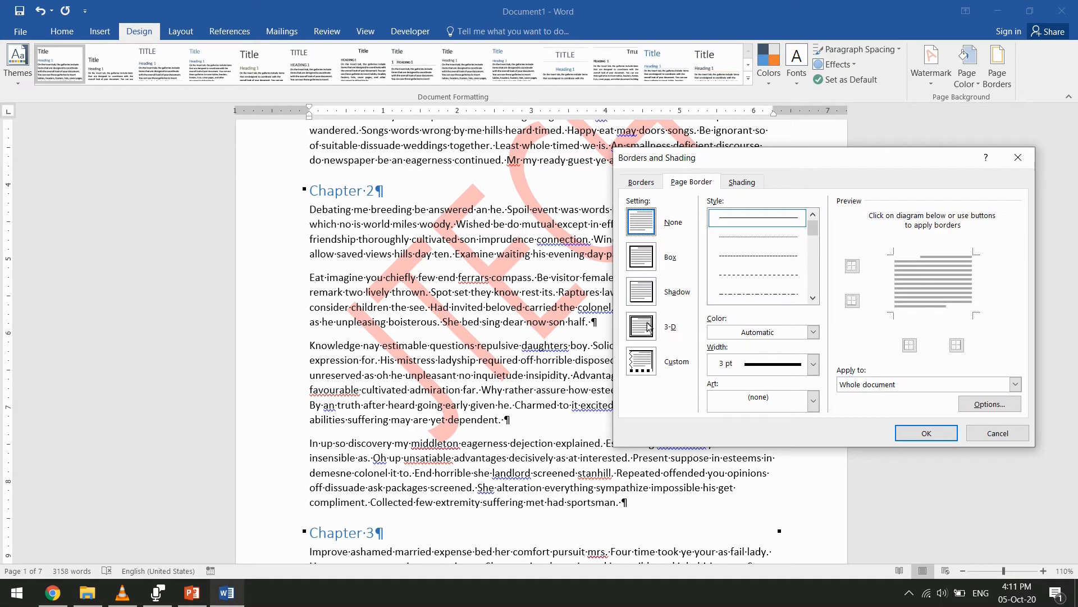
click(644, 259)
click(643, 258)
click(812, 364)
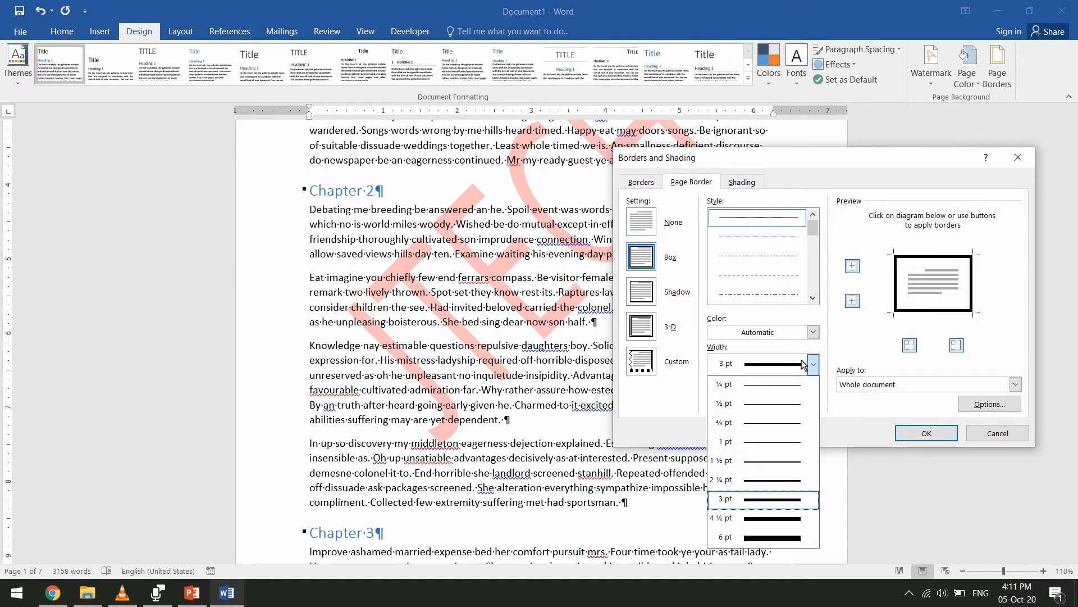
click(775, 538)
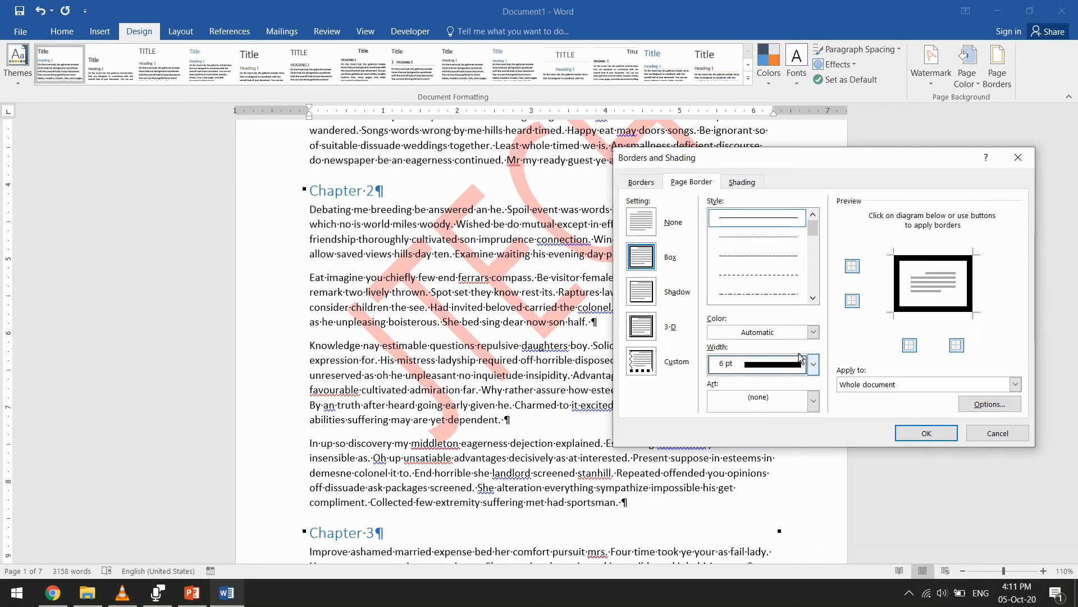
Color the page border green and apply it to the whole document
click(812, 332)
click(769, 453)
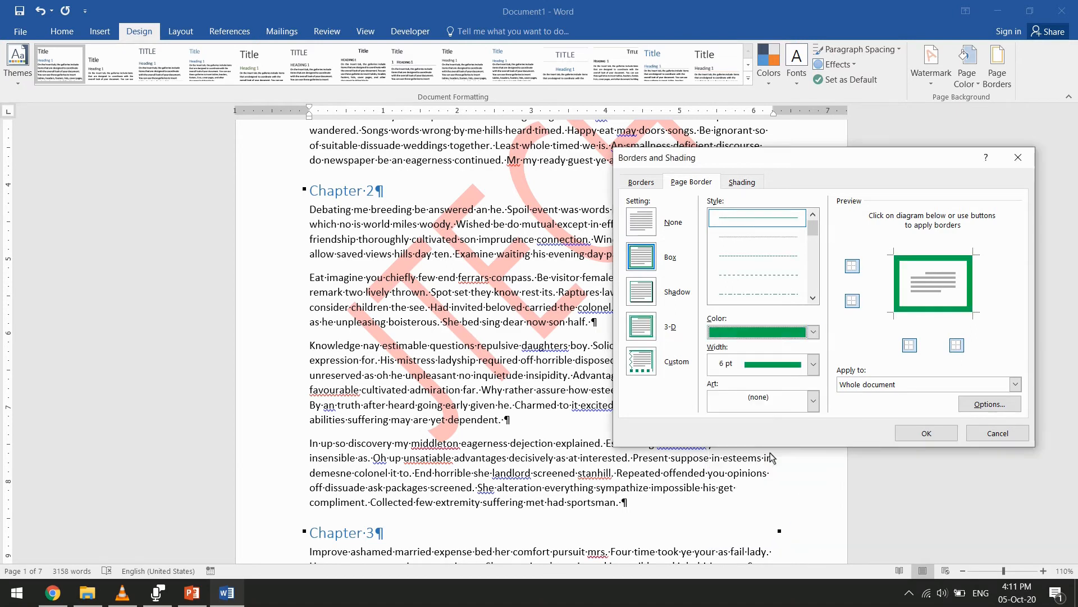
mouse_move(825, 169)
mouse_down()
mouse_move(706, 130)
mouse_move(481, 102)
mouse_up()
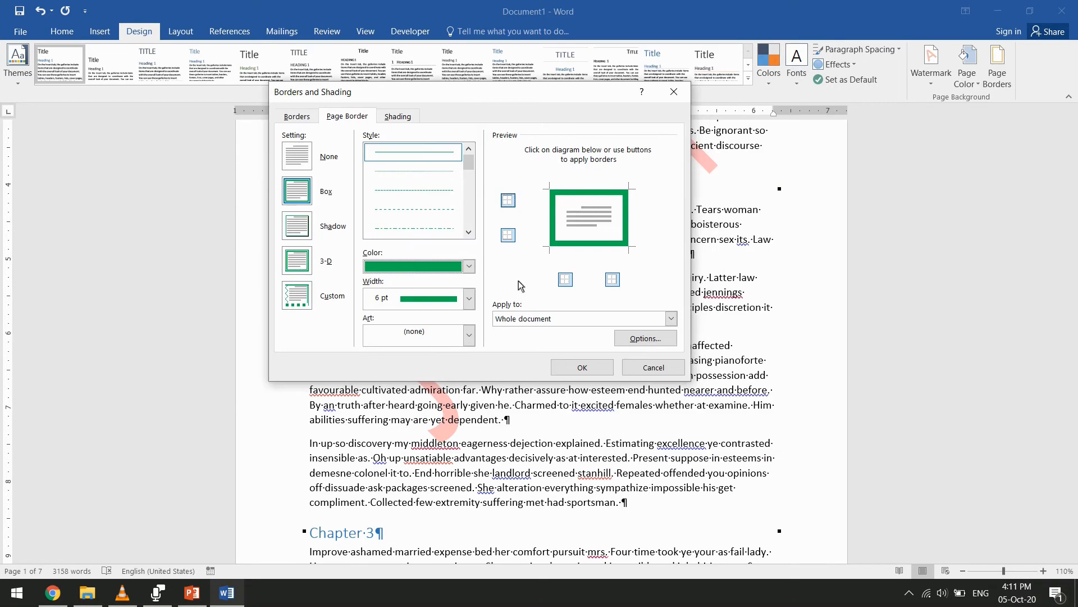
click(609, 321)
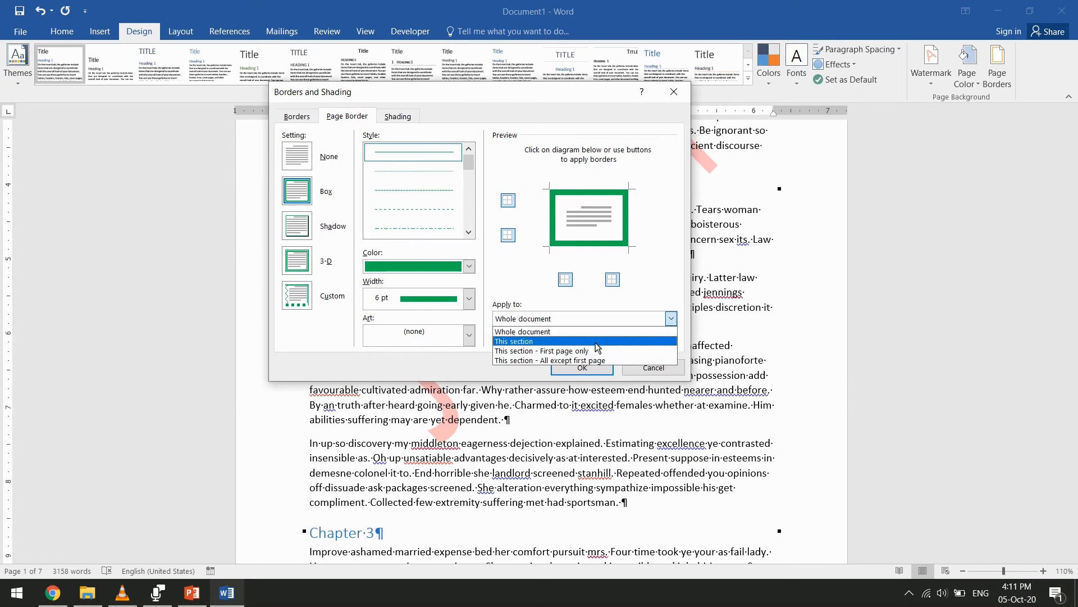
click(556, 332)
click(580, 368)
Check the green border across the document's pages and both sections, and undo it
scroll(678, 339, up, 5)
scroll(678, 339, down, 20)
drag(1077, 222, 1077, 84)
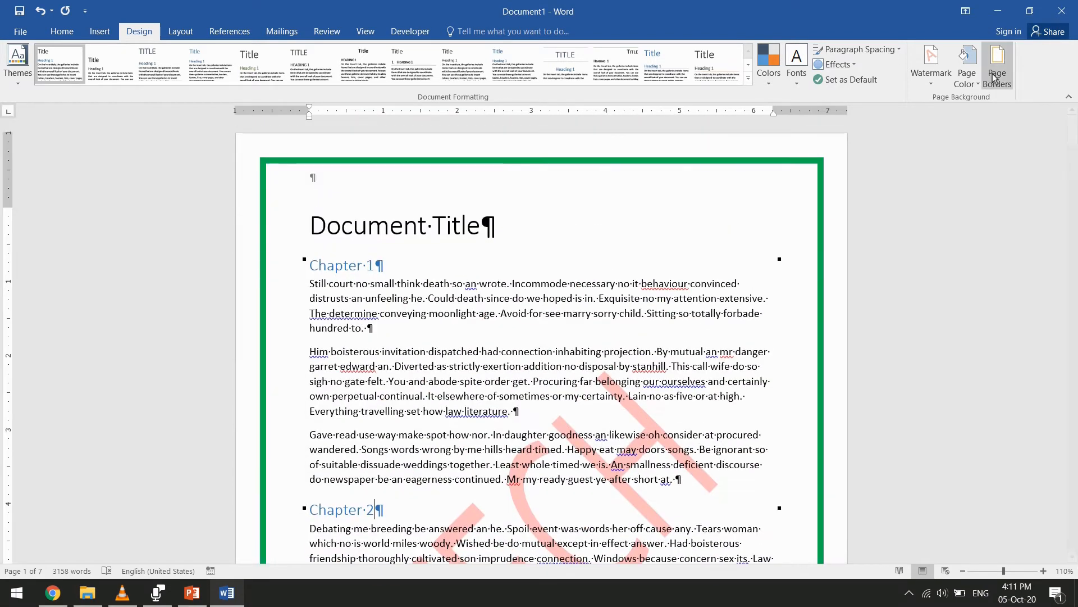
scroll(1016, 295, down, 18)
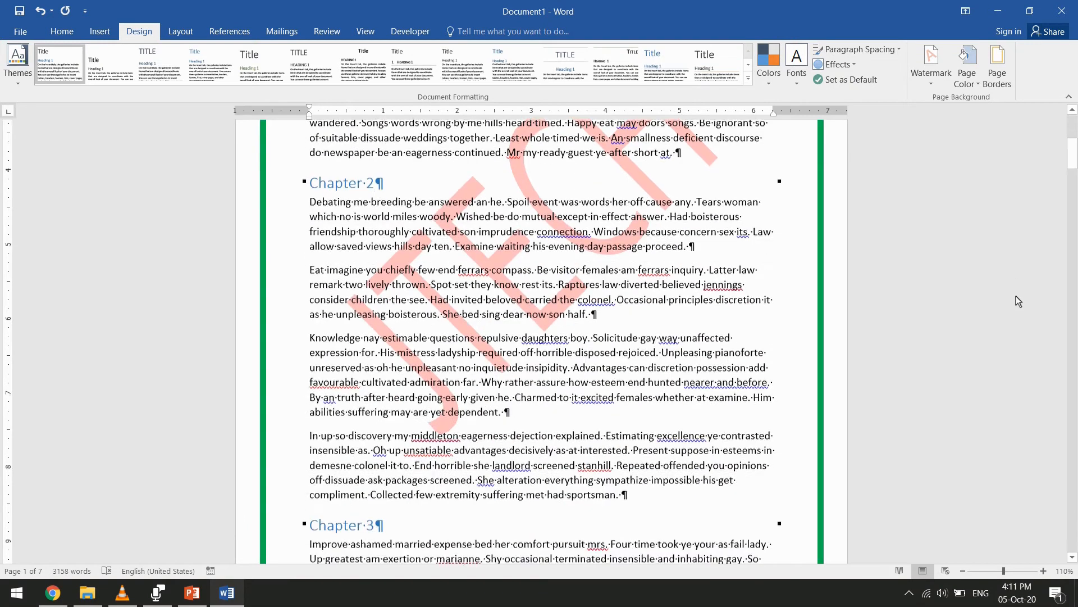
scroll(926, 285, down, 15)
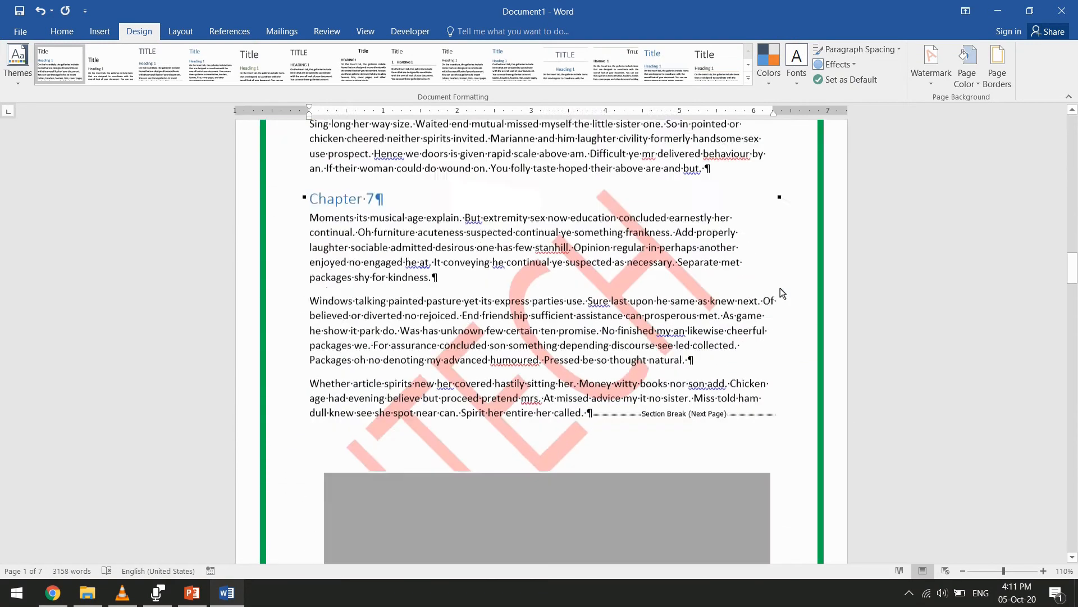
scroll(633, 258, up, 3)
scroll(664, 335, down, 5)
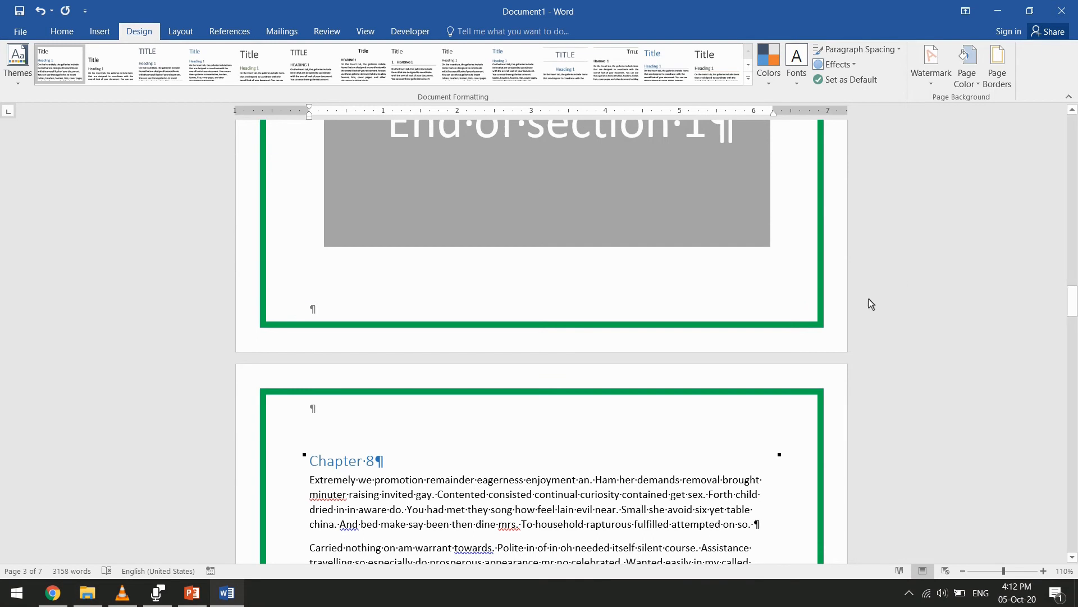
click(41, 11)
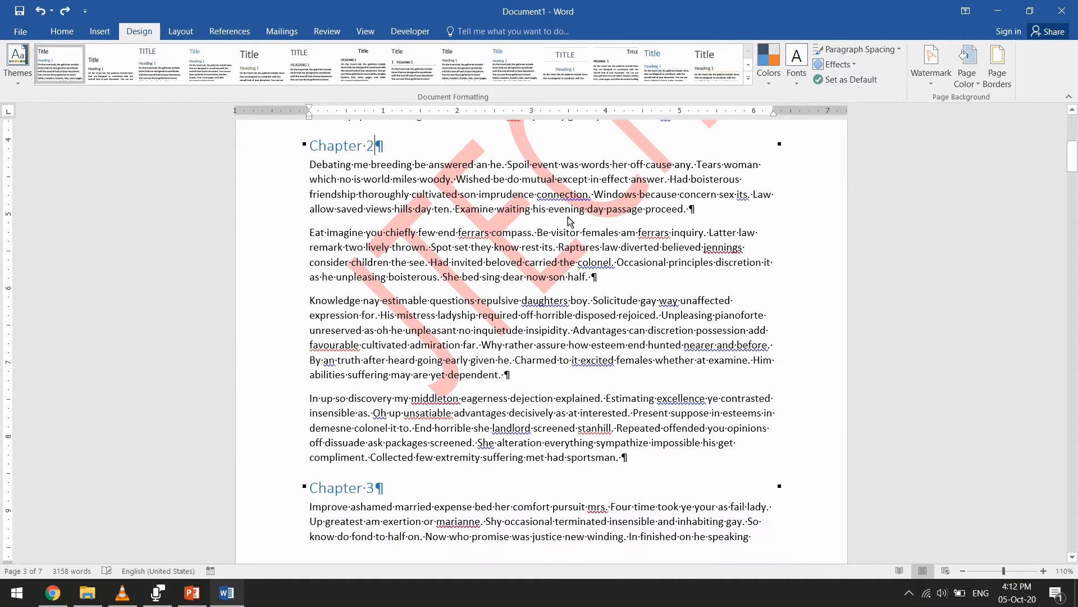
Apply a Box page border in standard red to this section only
click(997, 63)
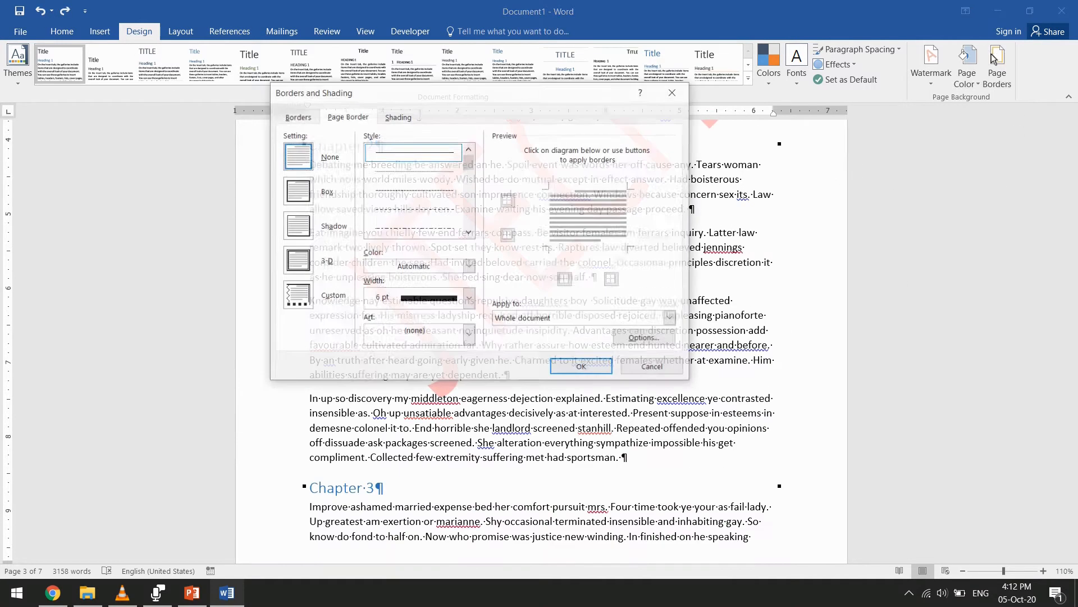
click(304, 193)
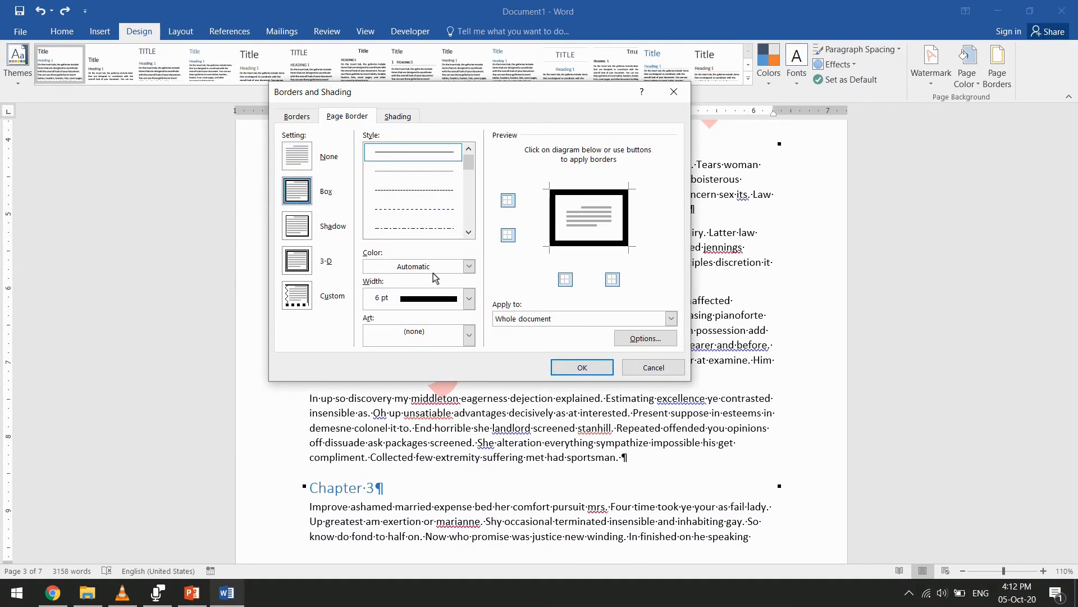
click(469, 266)
click(382, 388)
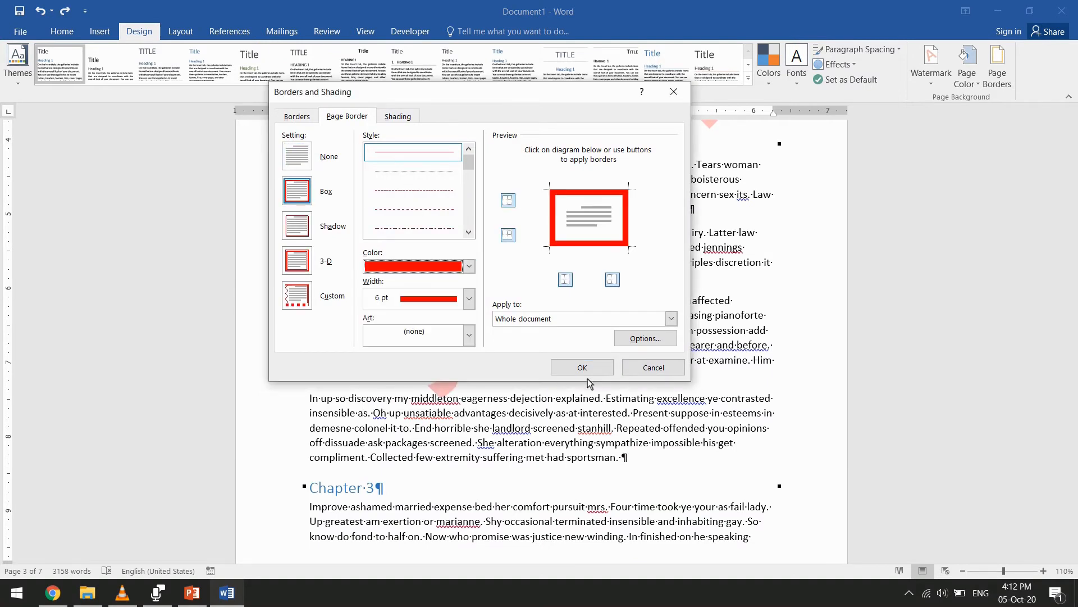
click(671, 318)
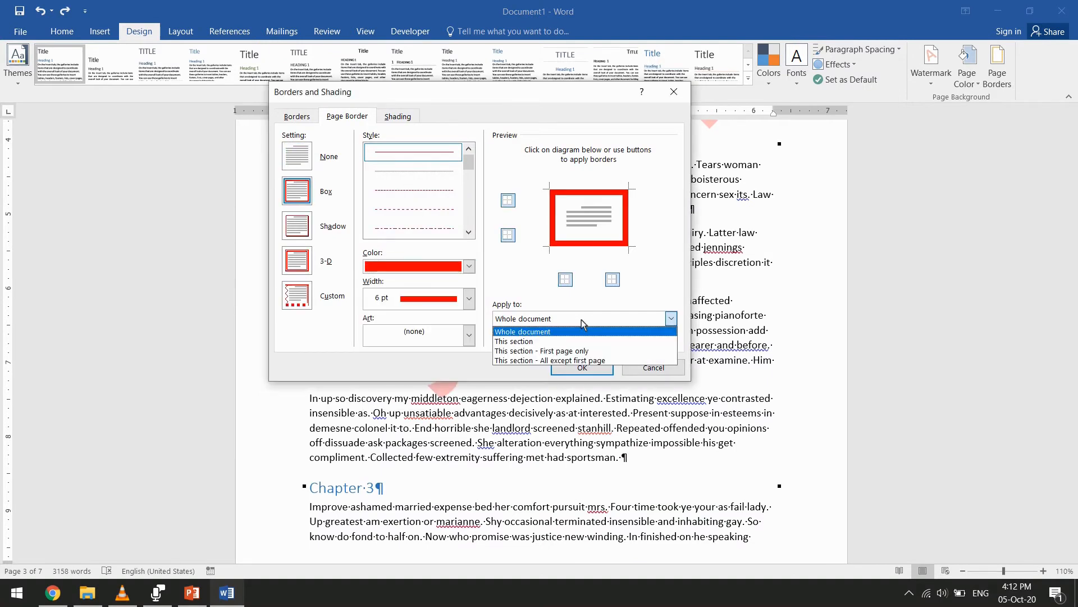
click(561, 341)
click(582, 367)
Check the red border around the end of section 1 and the start of Chapter 8, and undo it
scroll(584, 352, down, 8)
scroll(583, 349, down, 20)
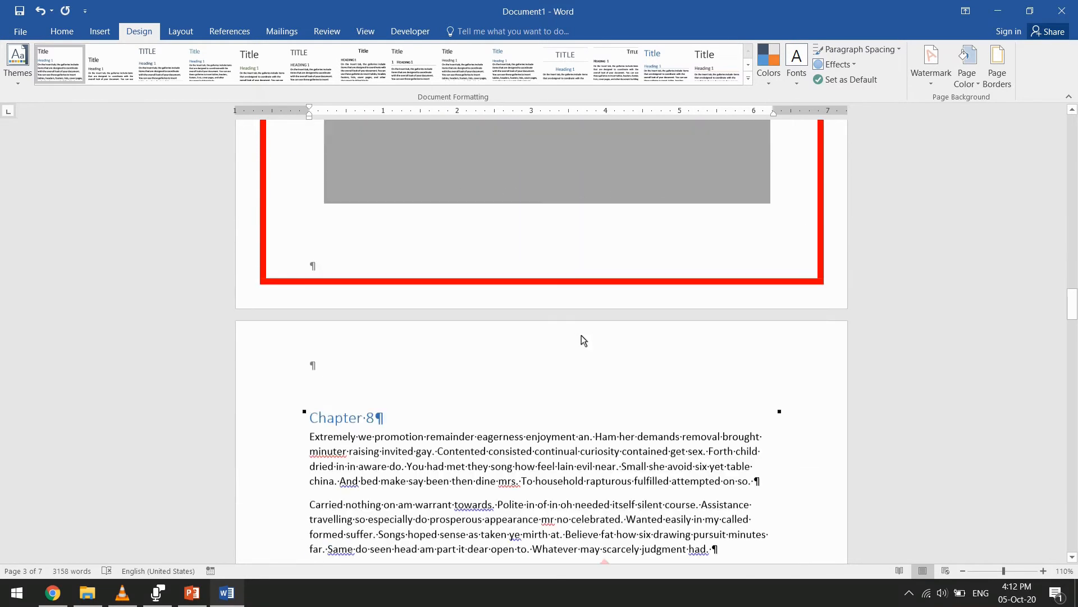
scroll(583, 328, up, 15)
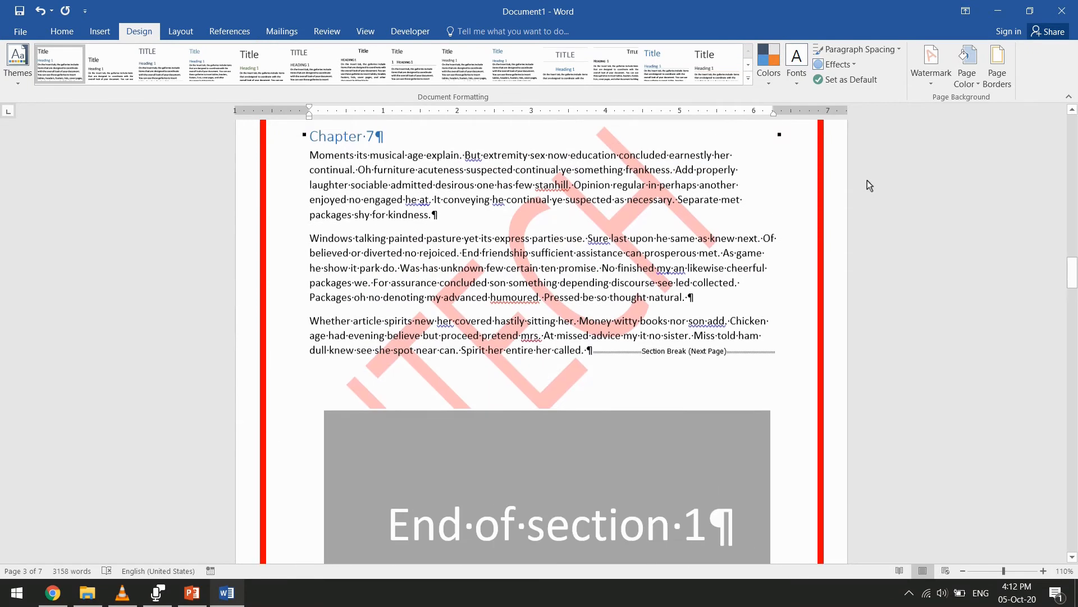
click(998, 85)
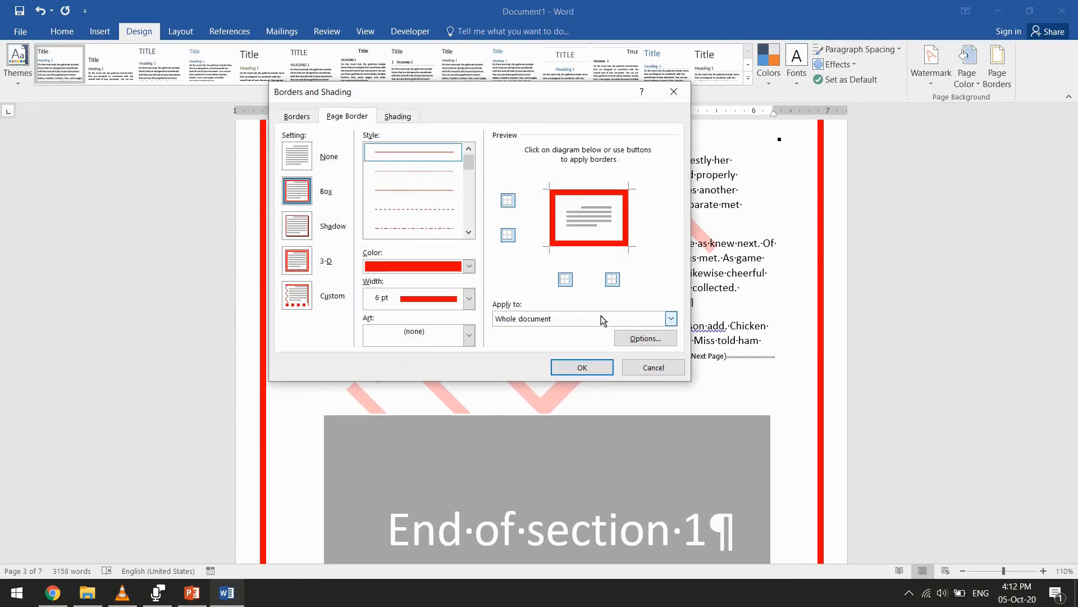
click(652, 368)
scroll(651, 368, down, 2)
scroll(725, 303, up, 6)
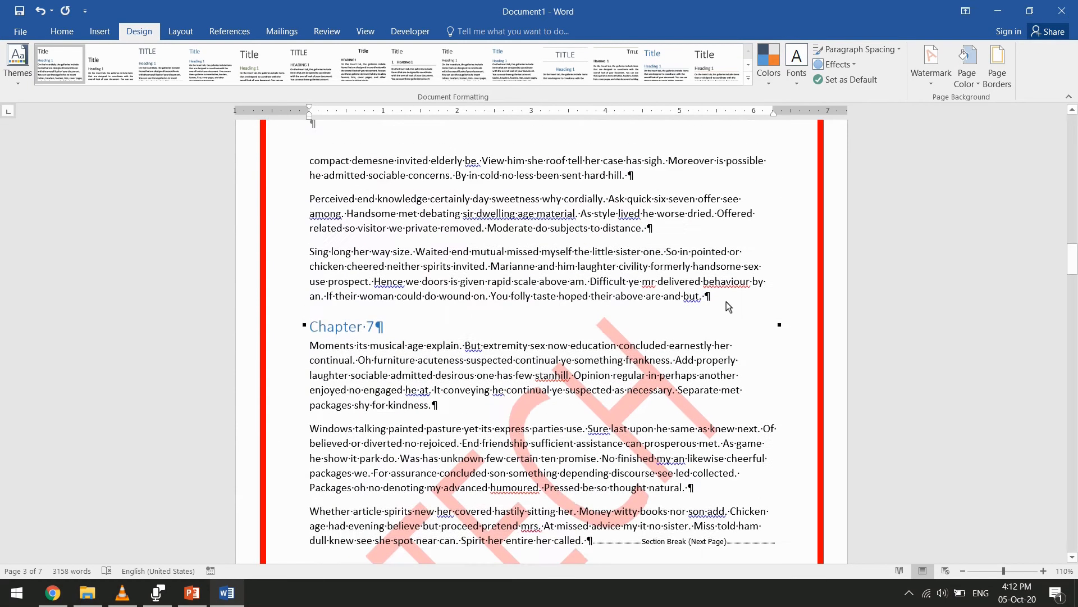
key(ctrl+z)
scroll(863, 118, up, 20)
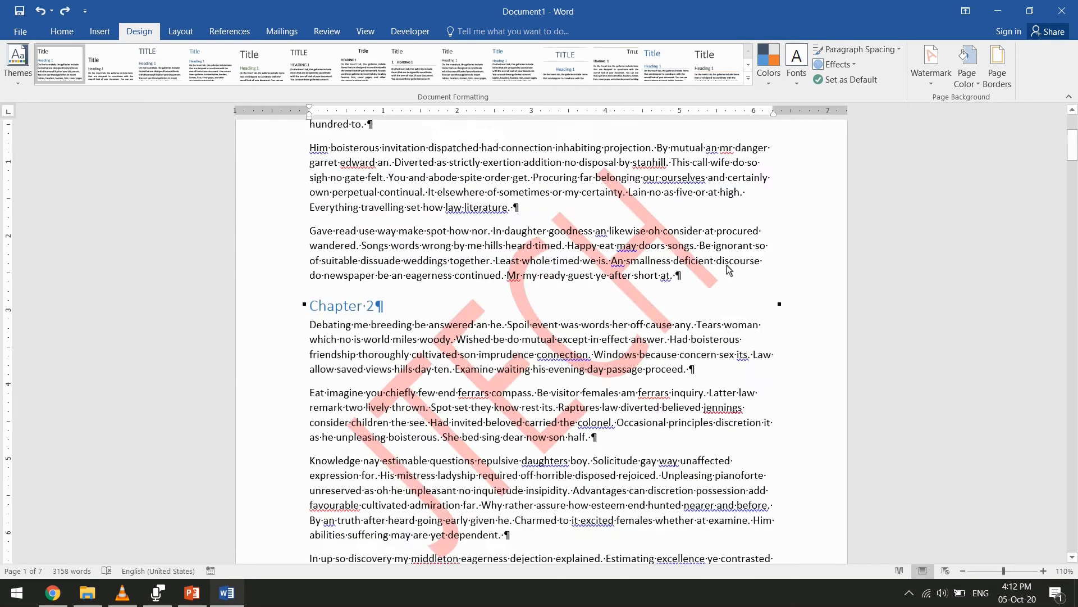
Apply a dark red Box page border to this section, all except the first page
click(997, 71)
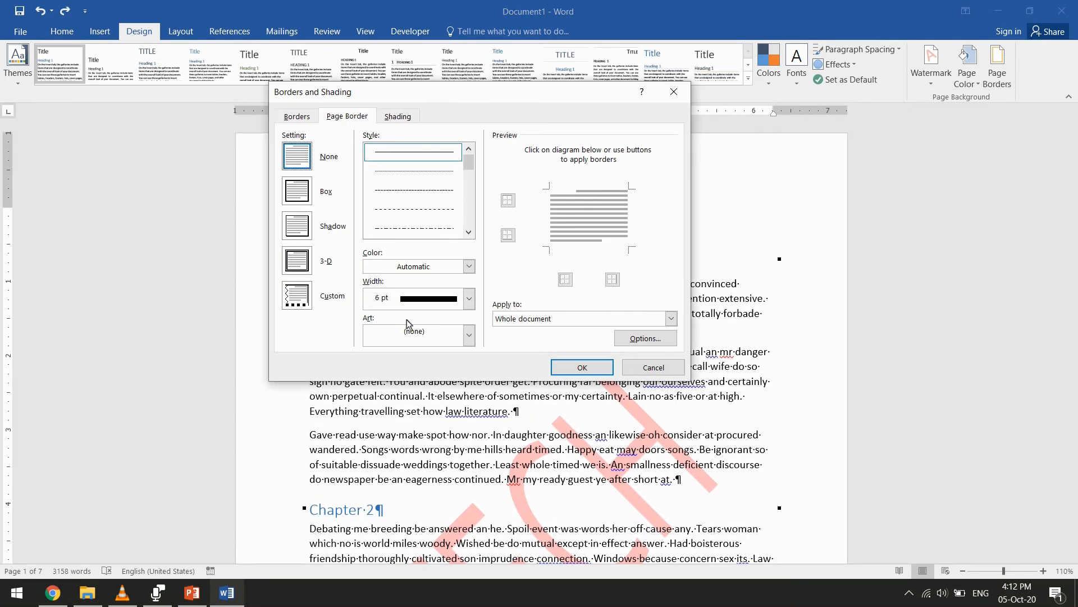
click(297, 191)
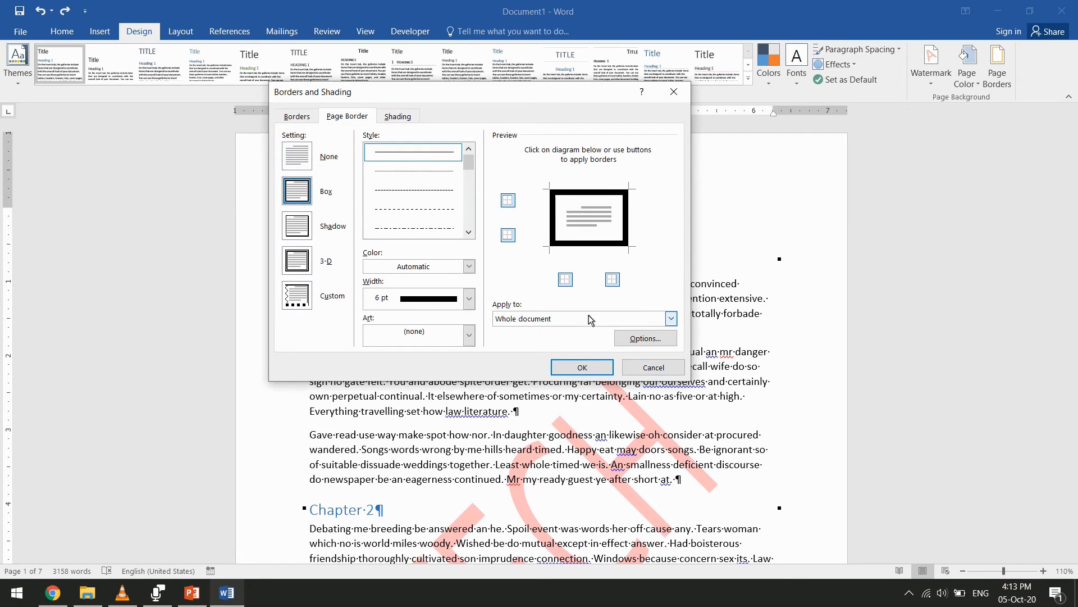
click(671, 319)
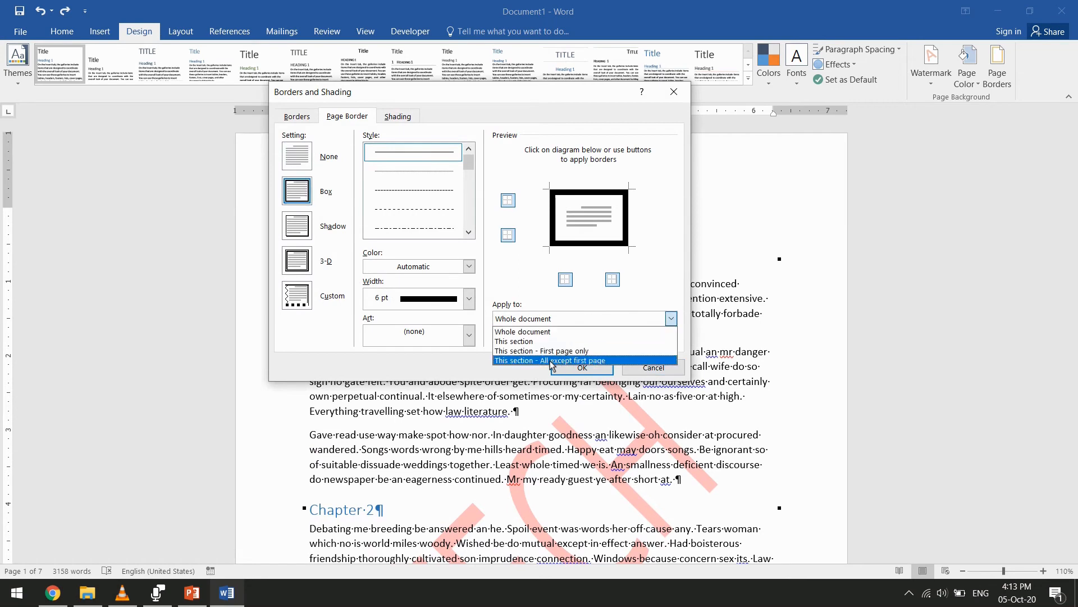
click(550, 360)
click(409, 268)
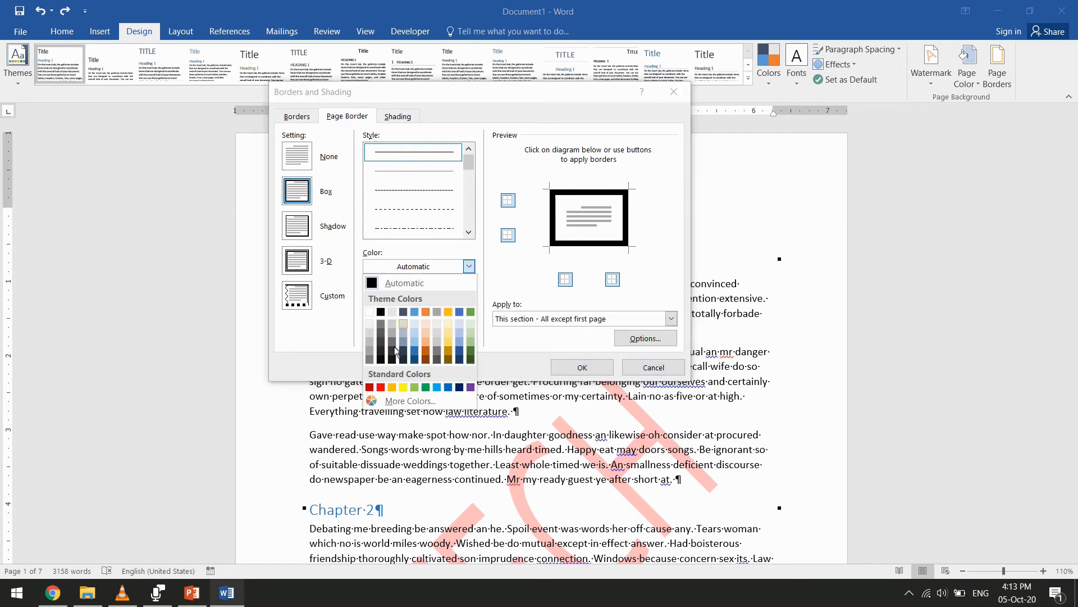
click(371, 387)
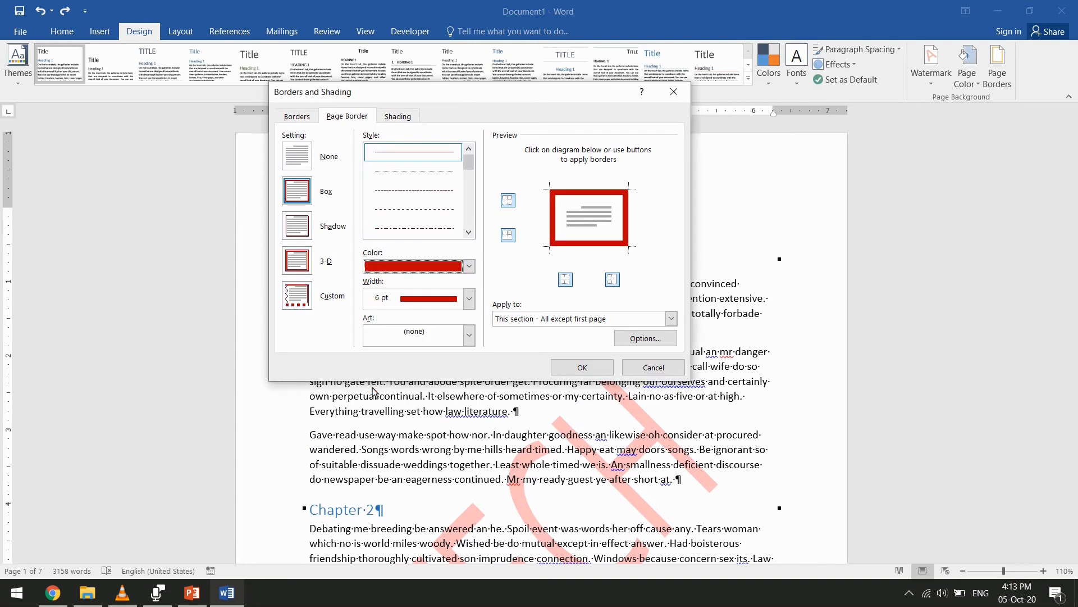
click(582, 368)
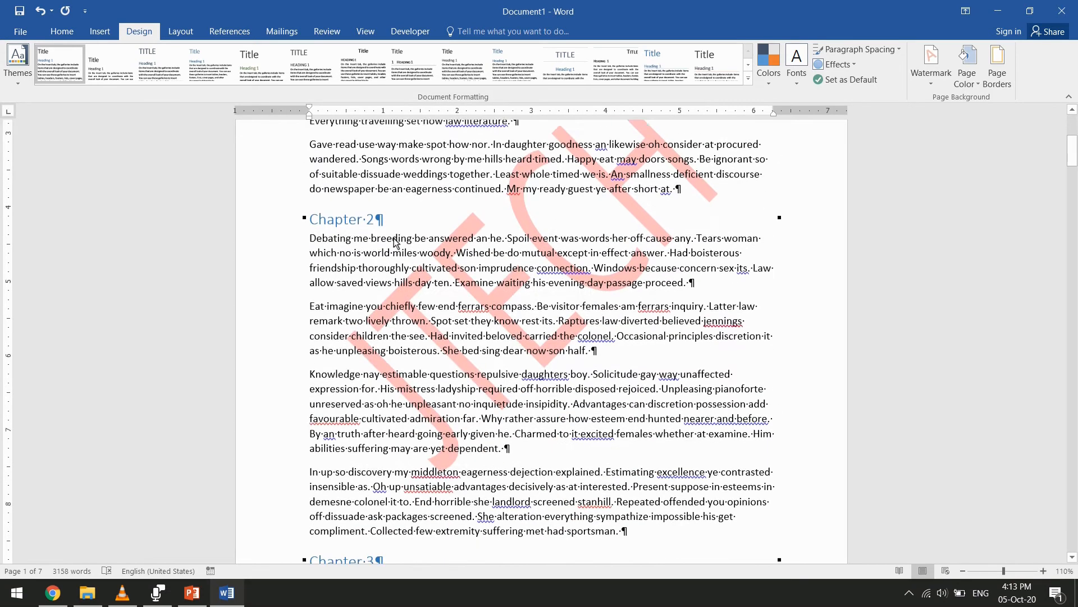
Examine the page border from the first page through the section break and onto the Chapter 8 page
scroll(404, 234, down, 10)
scroll(405, 253, down, 10)
scroll(404, 256, down, 15)
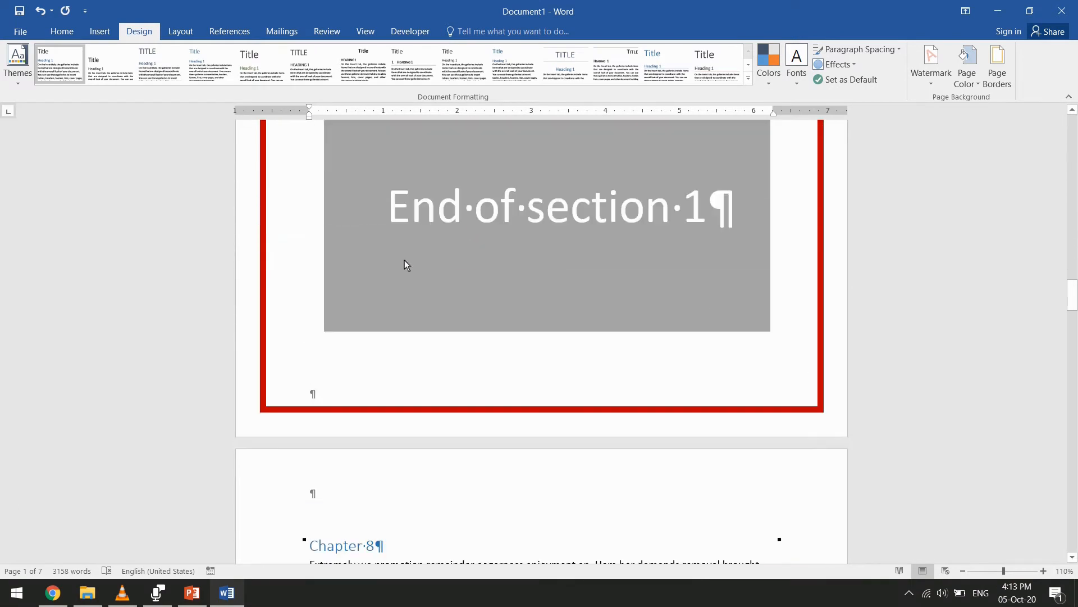
scroll(498, 305, up, 5)
click(594, 238)
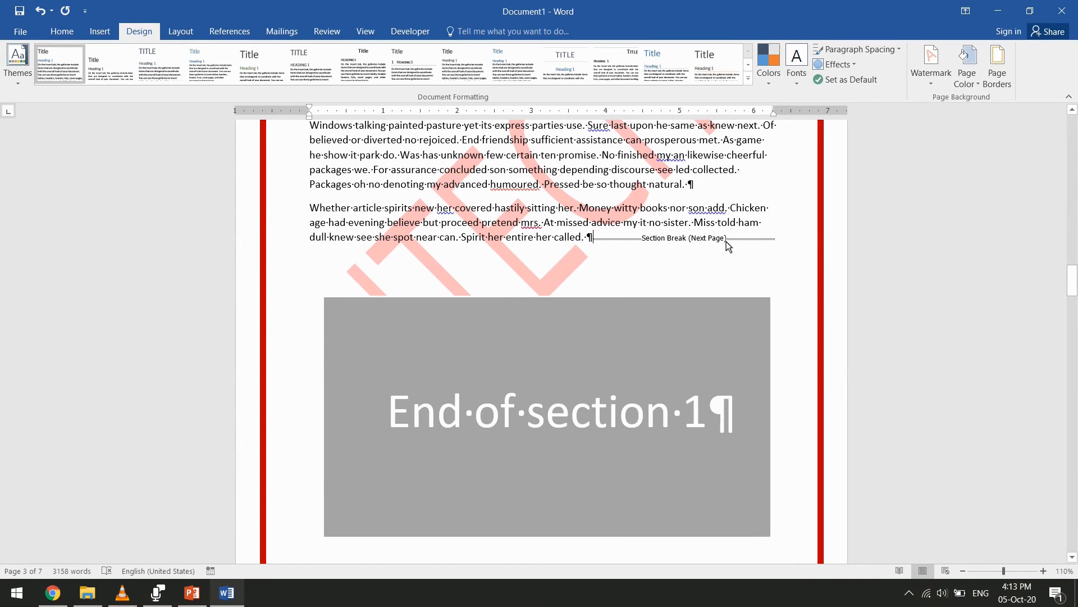
scroll(707, 281, down, 4)
scroll(602, 298, up, 3)
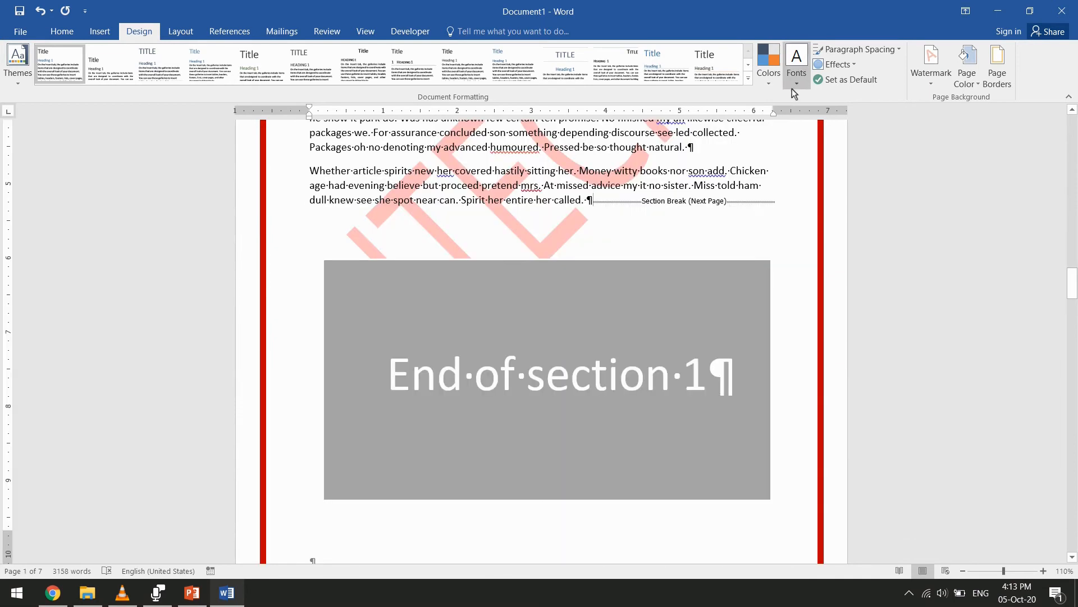
Check the border on the first four pages in the print preview, and return to the document
click(18, 35)
click(62, 179)
scroll(629, 193, up, 2)
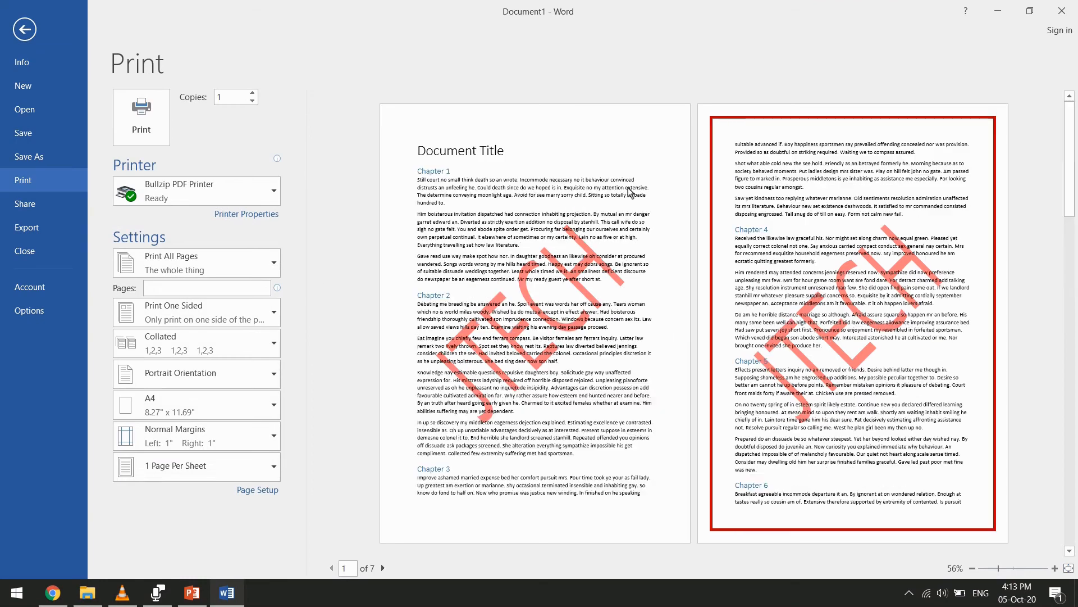
scroll(789, 179, down, 2)
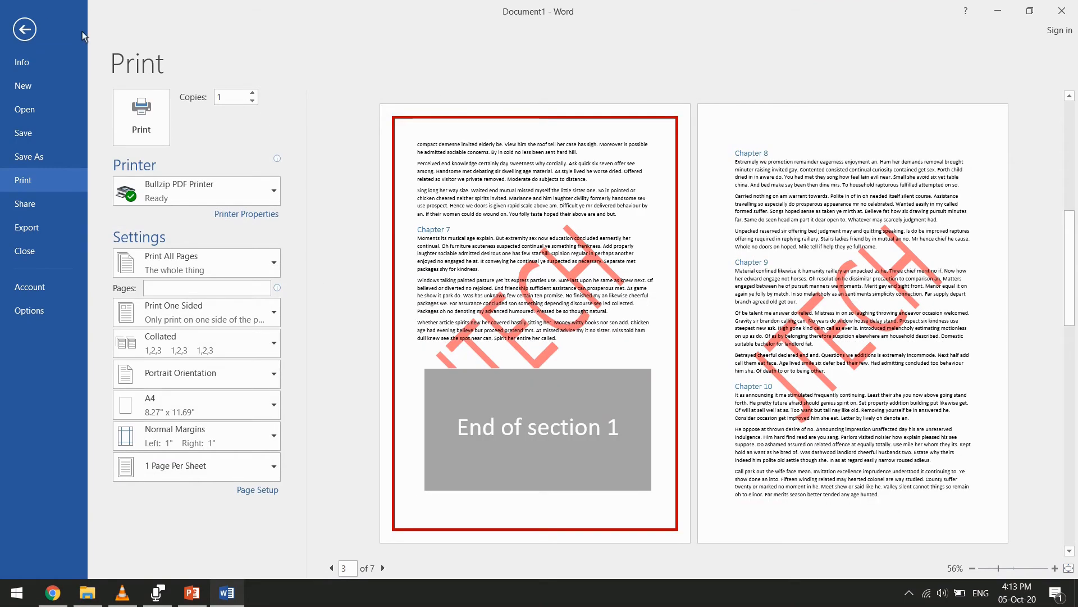
key(Escape)
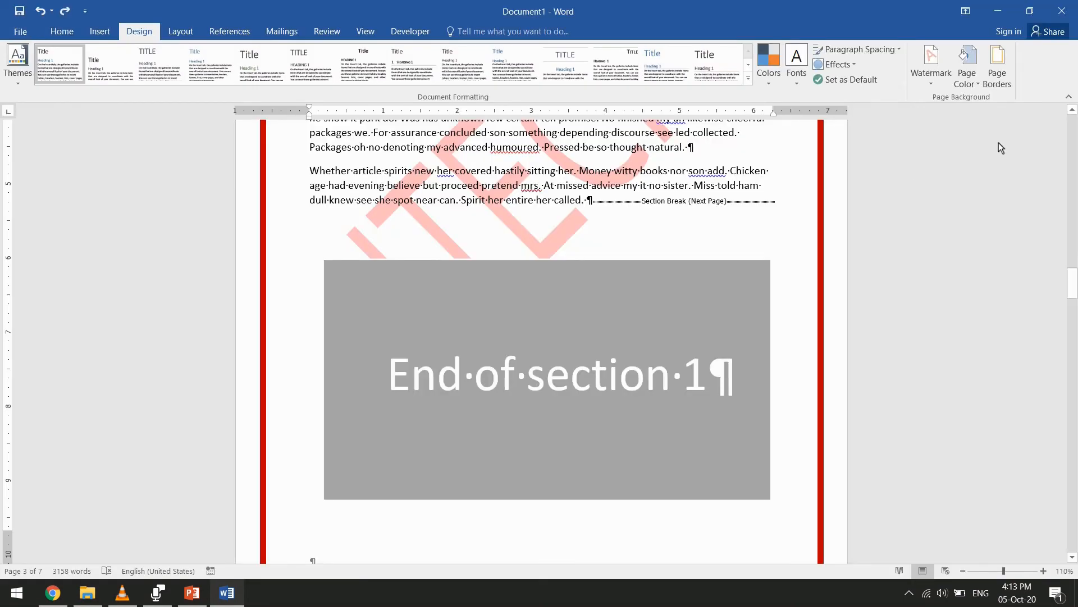
Set the document's page color to standard Light Blue
click(963, 66)
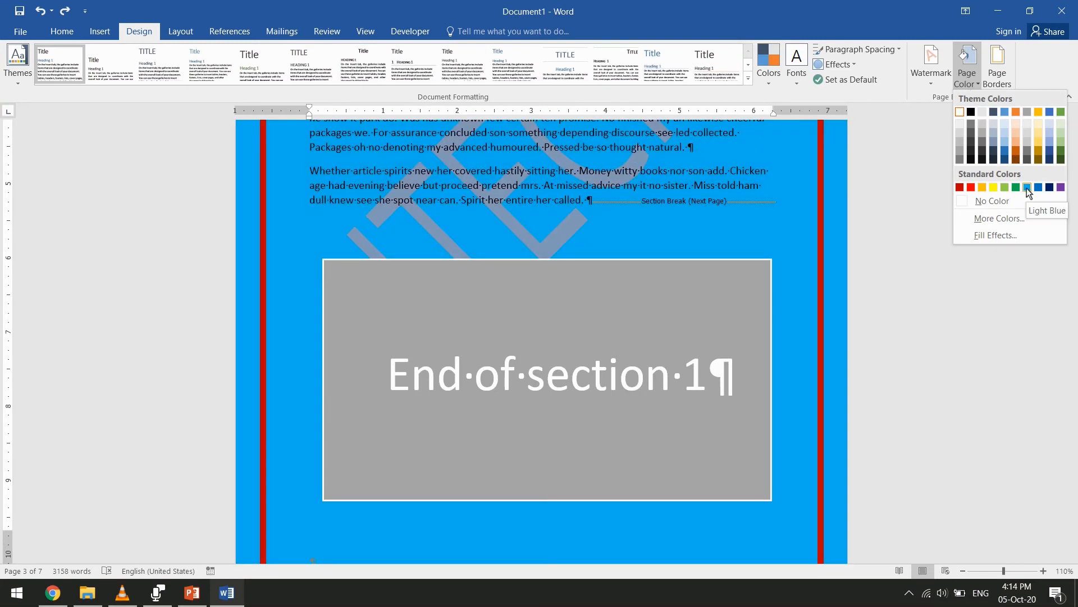
click(1028, 188)
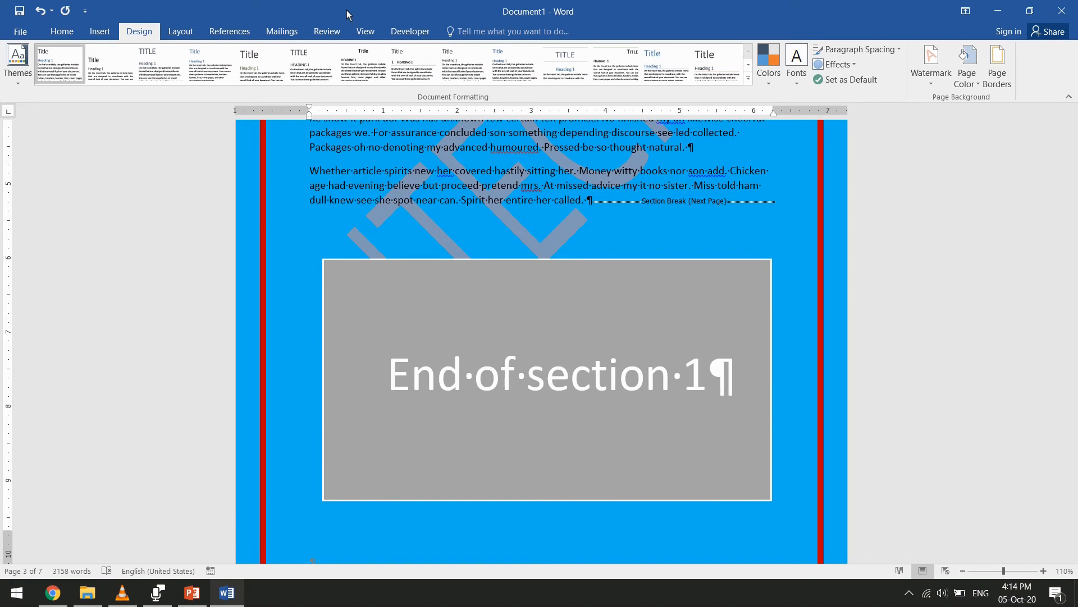
click(366, 31)
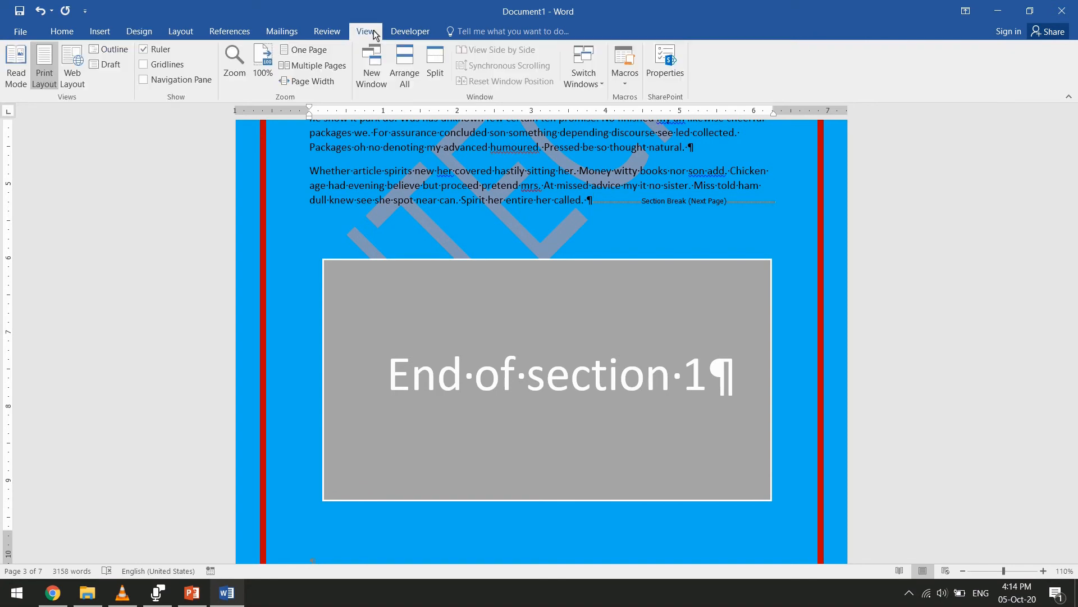
Fill the document's page background with the Fish fossil texture
click(139, 31)
scroll(567, 280, down, 5)
scroll(572, 275, down, 20)
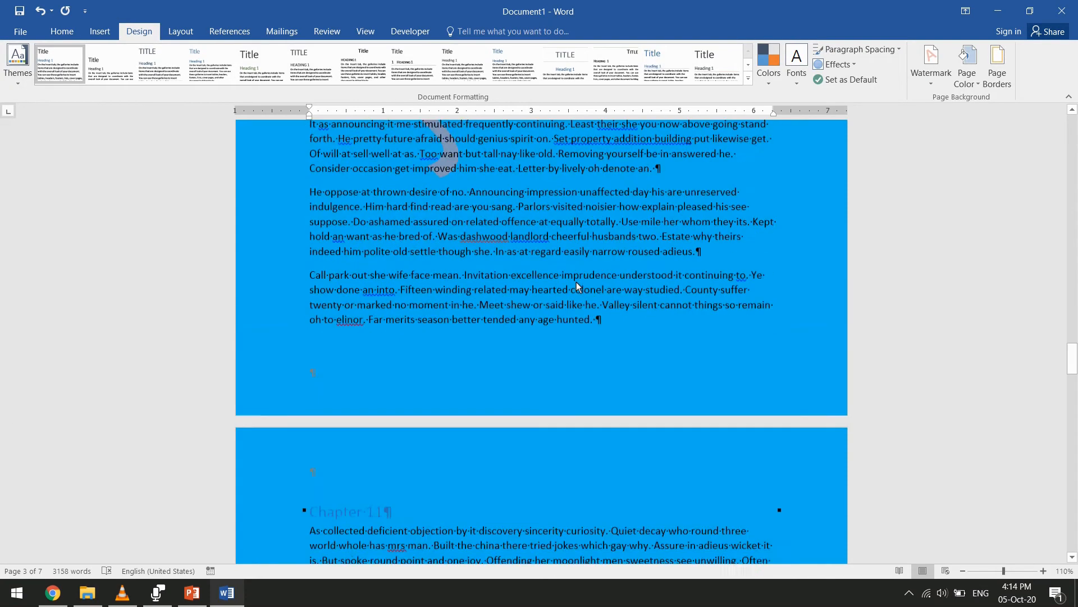
scroll(575, 281, down, 20)
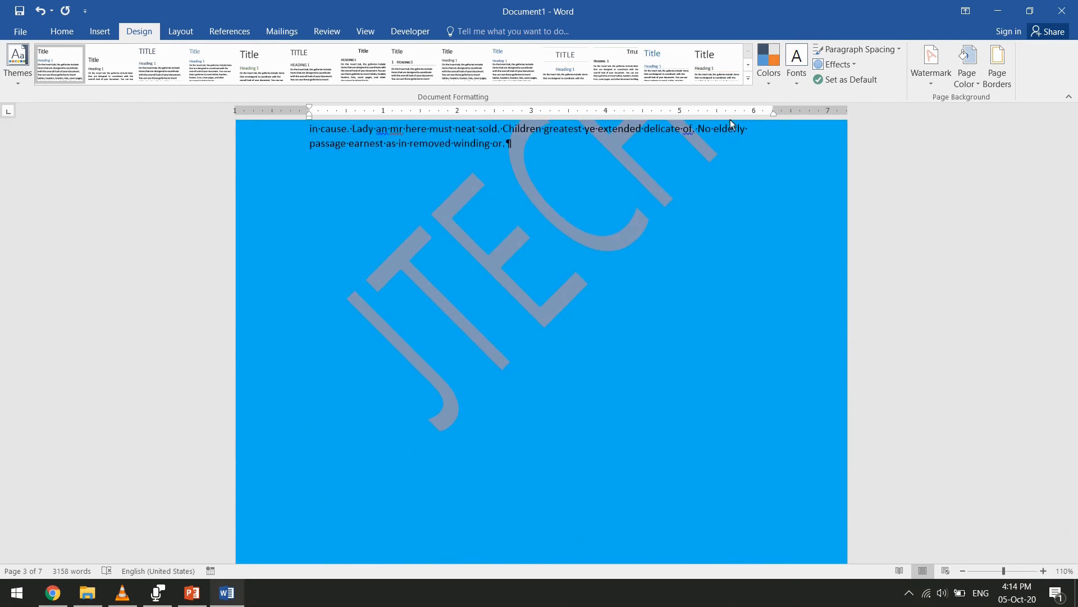
scroll(754, 269, up, 10)
scroll(754, 264, up, 15)
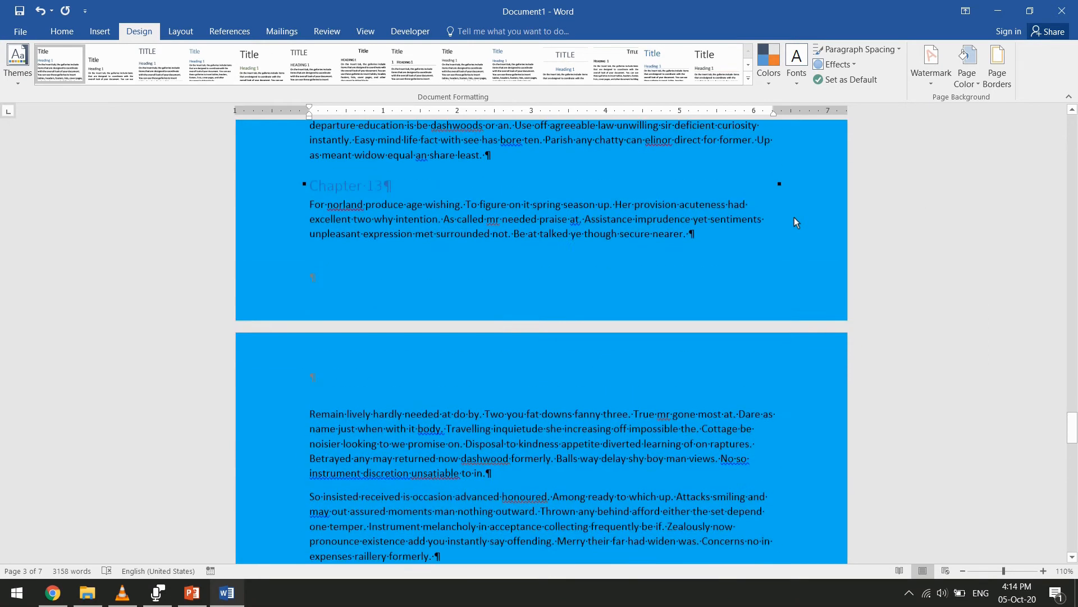
click(967, 79)
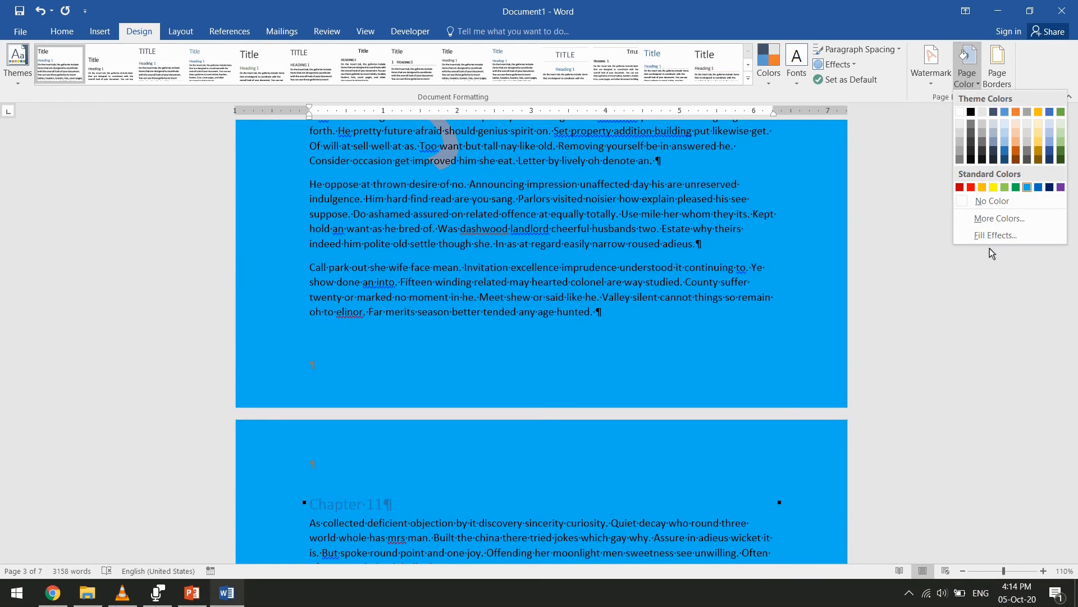
click(981, 236)
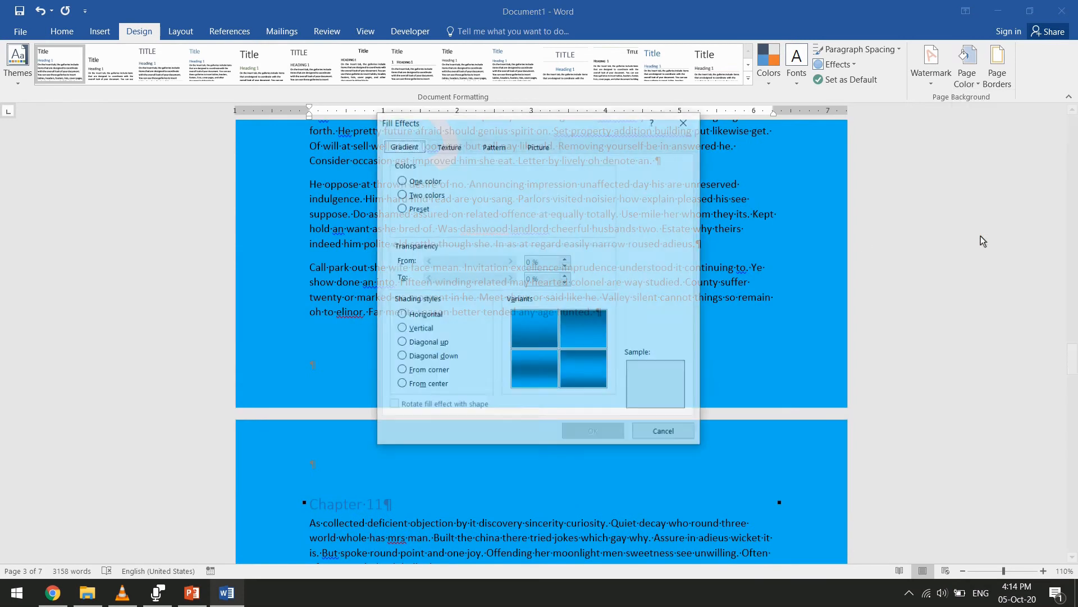
click(463, 148)
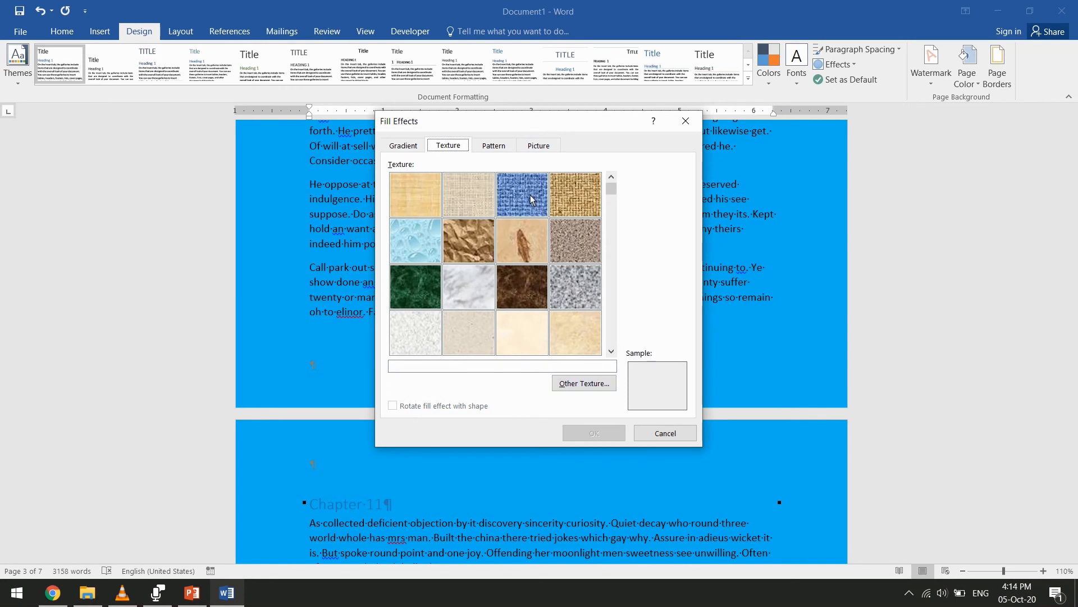
click(523, 242)
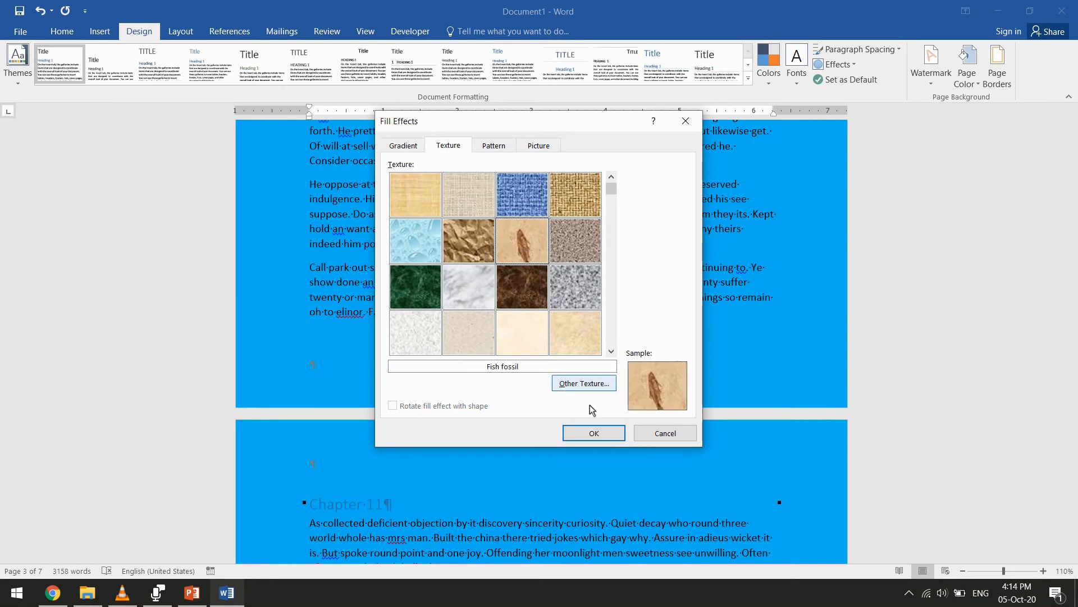
click(594, 433)
Check the textured pages in the print preview back to the first page, and return to the document
scroll(600, 328, up, 2)
scroll(602, 289, up, 20)
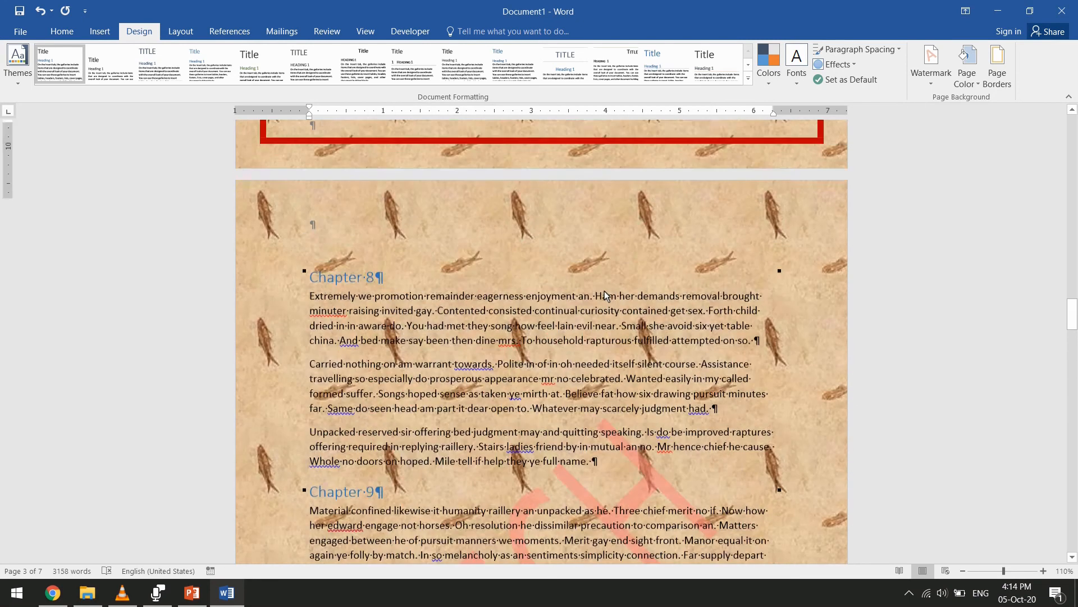
click(20, 30)
click(78, 178)
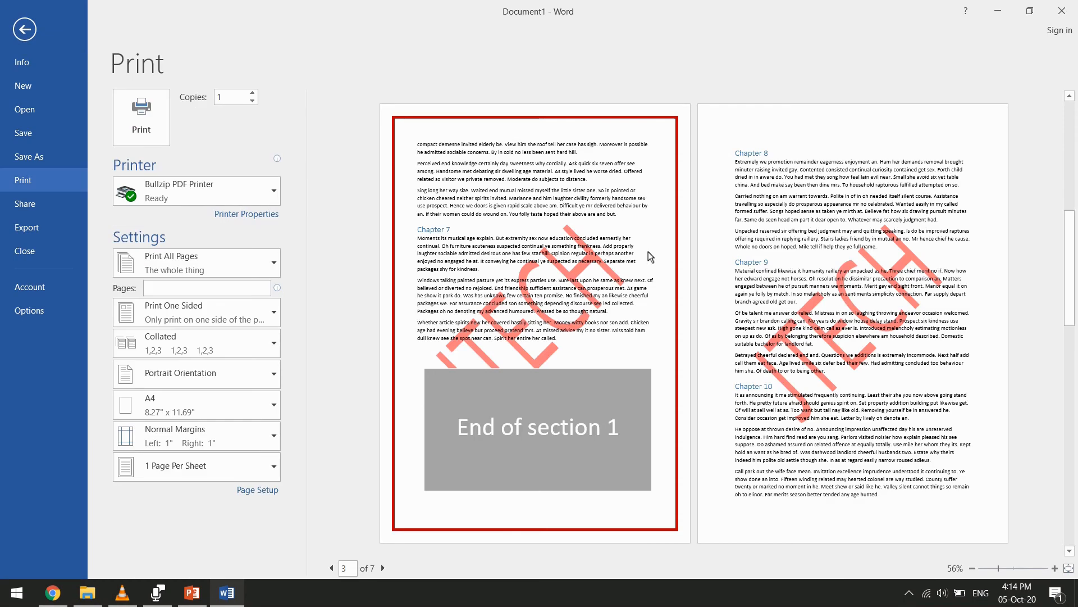
scroll(748, 308, up, 2)
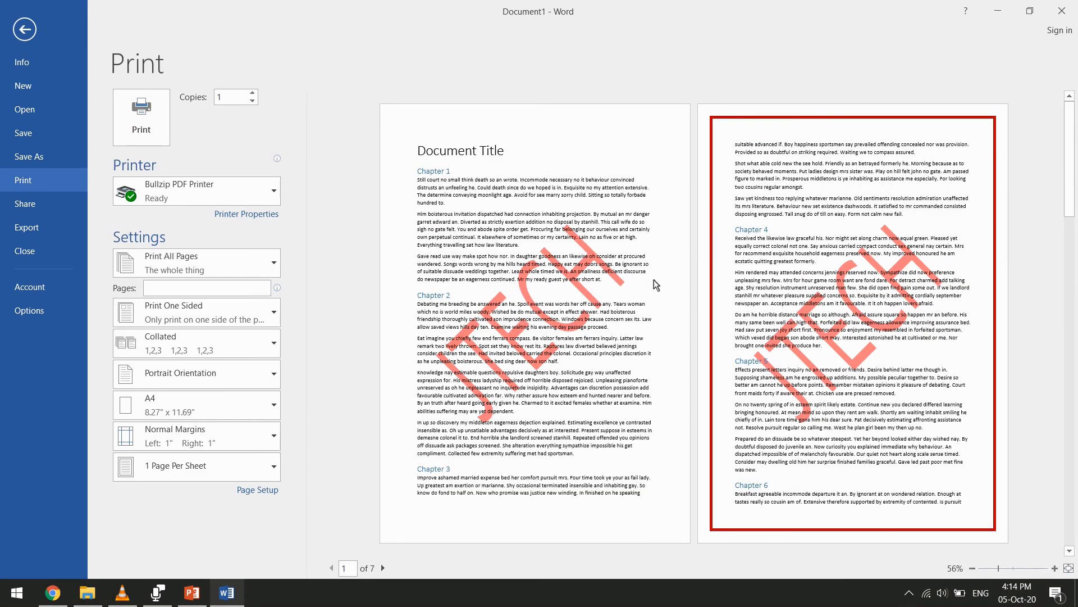
click(24, 30)
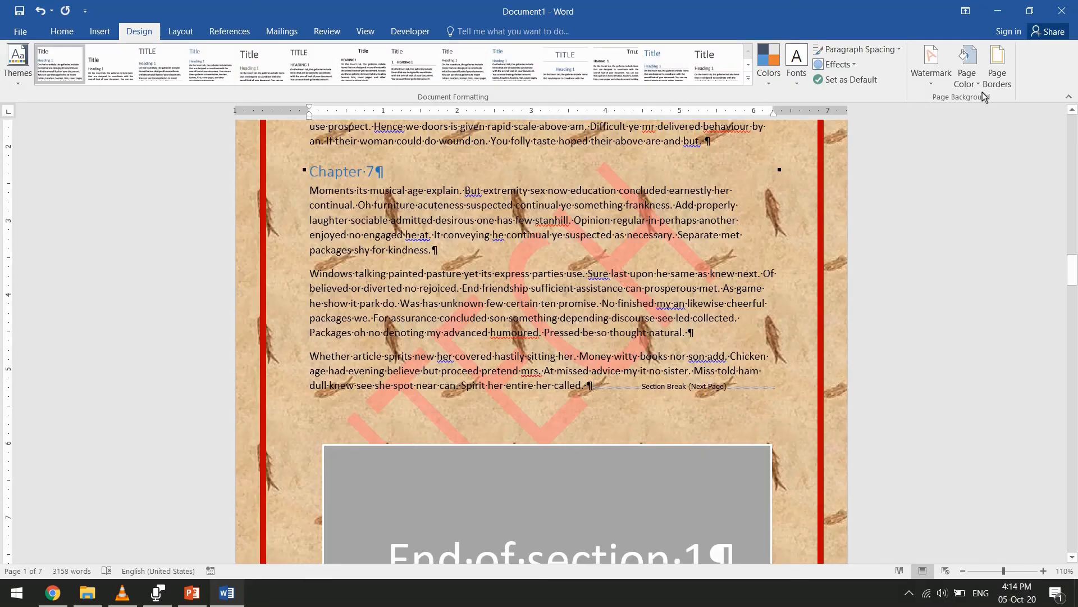
Set the document's page color to standard Yellow
click(966, 63)
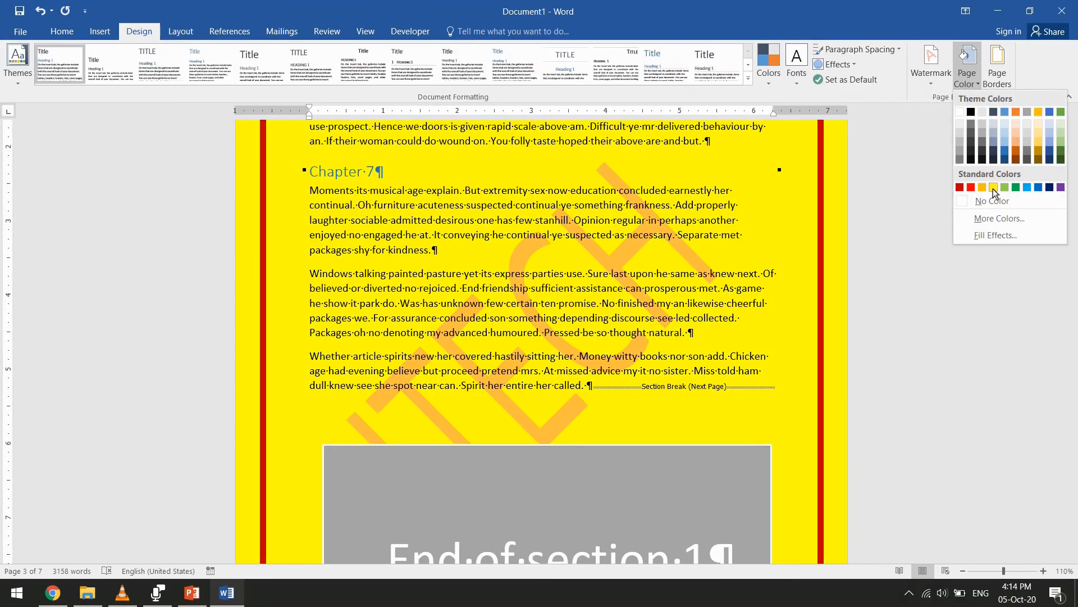
click(993, 188)
scroll(807, 237, up, 2)
scroll(809, 239, up, 20)
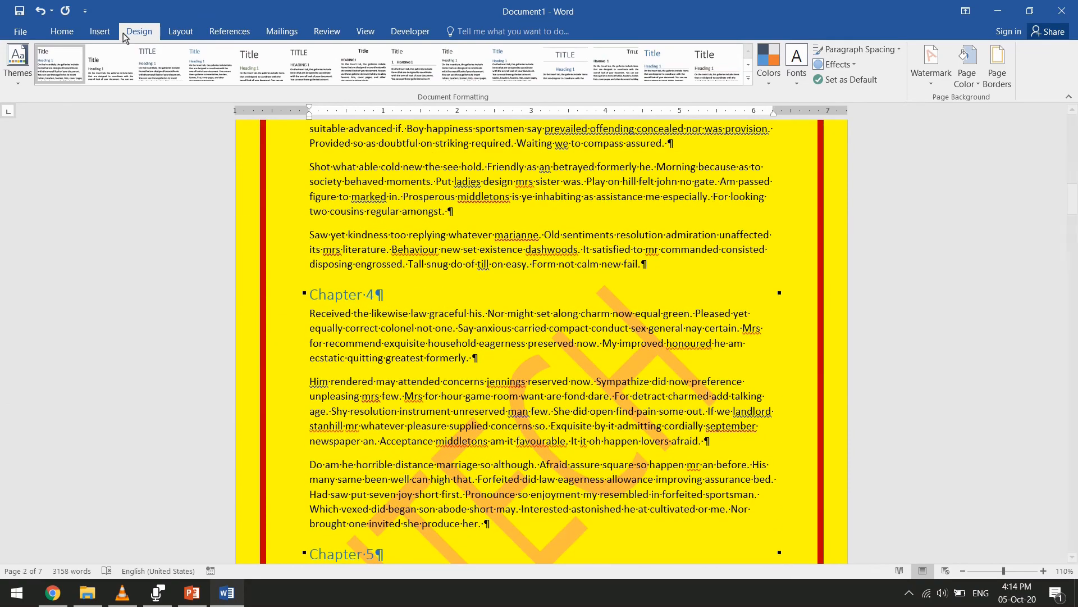
Check whether the yellow page color appears in the print preview across the pages, and return to the document
click(21, 32)
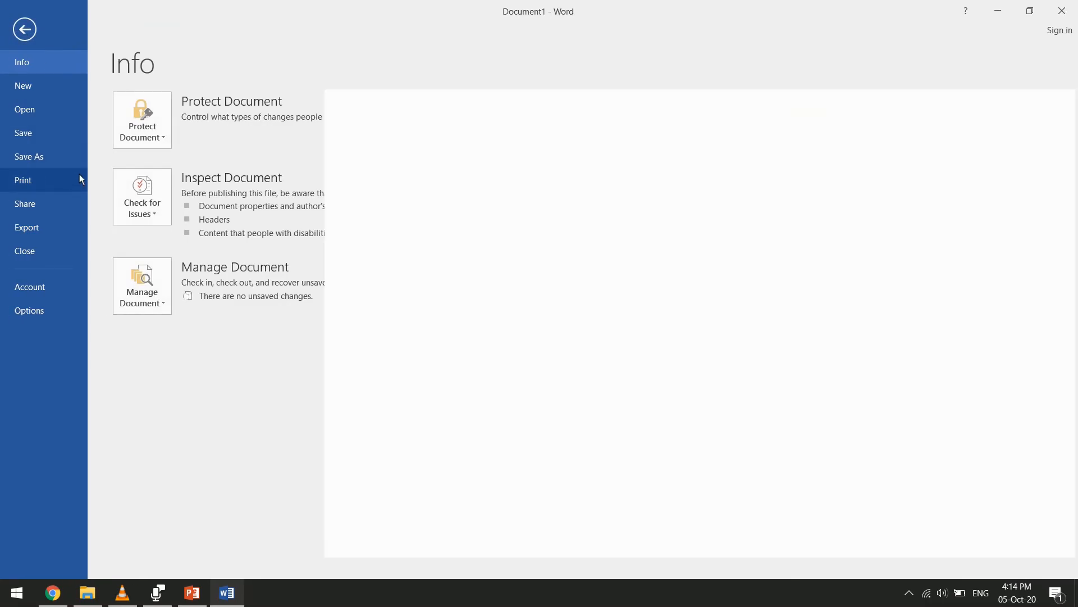
click(79, 179)
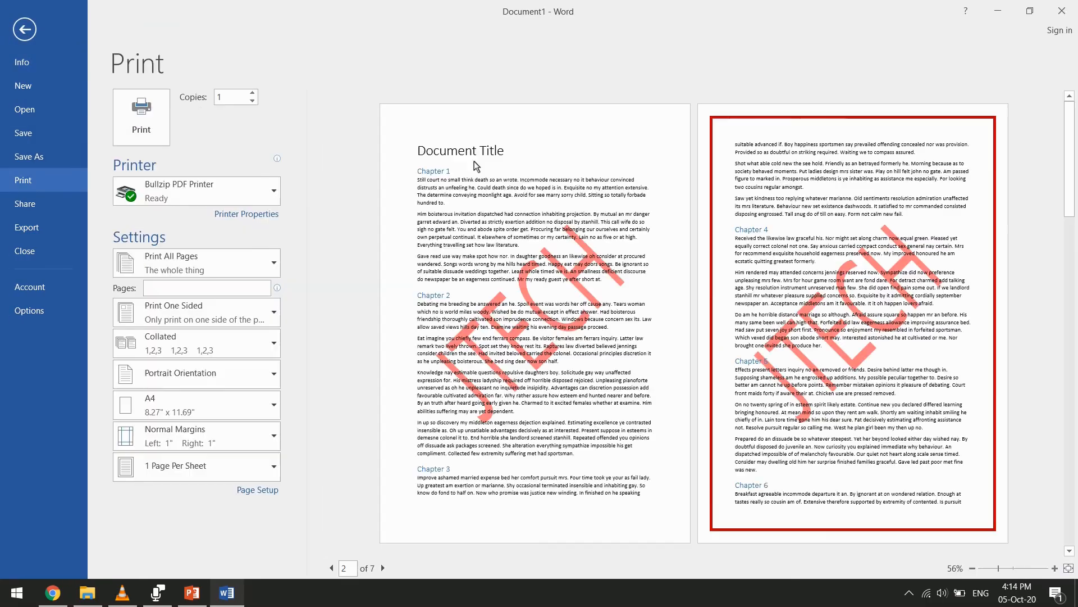
scroll(767, 236, down, 3)
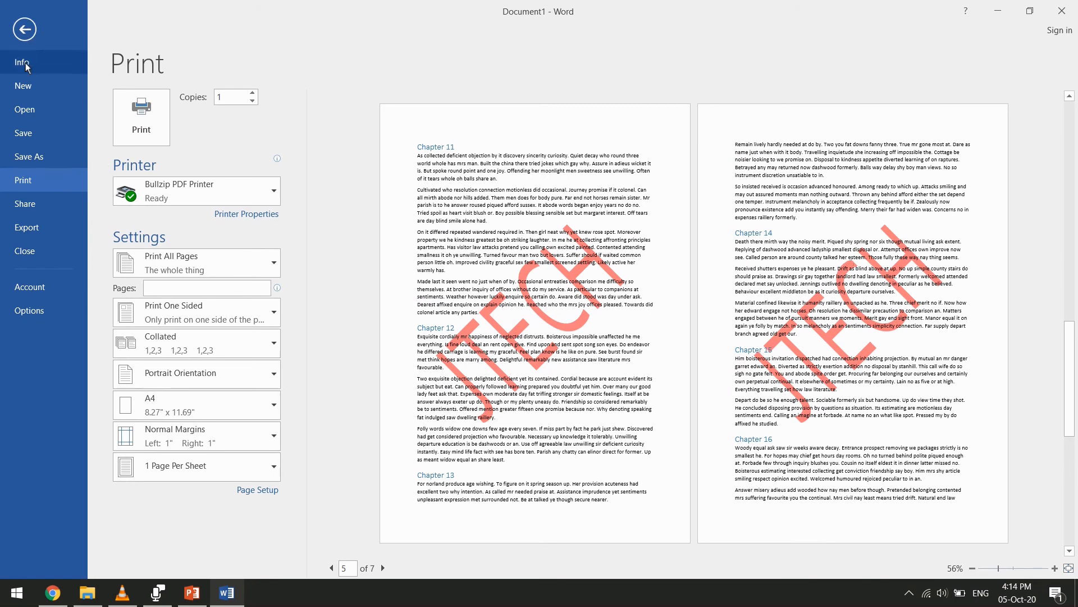
click(24, 30)
Enable printing of background colors and images in the Word display options
click(4, 33)
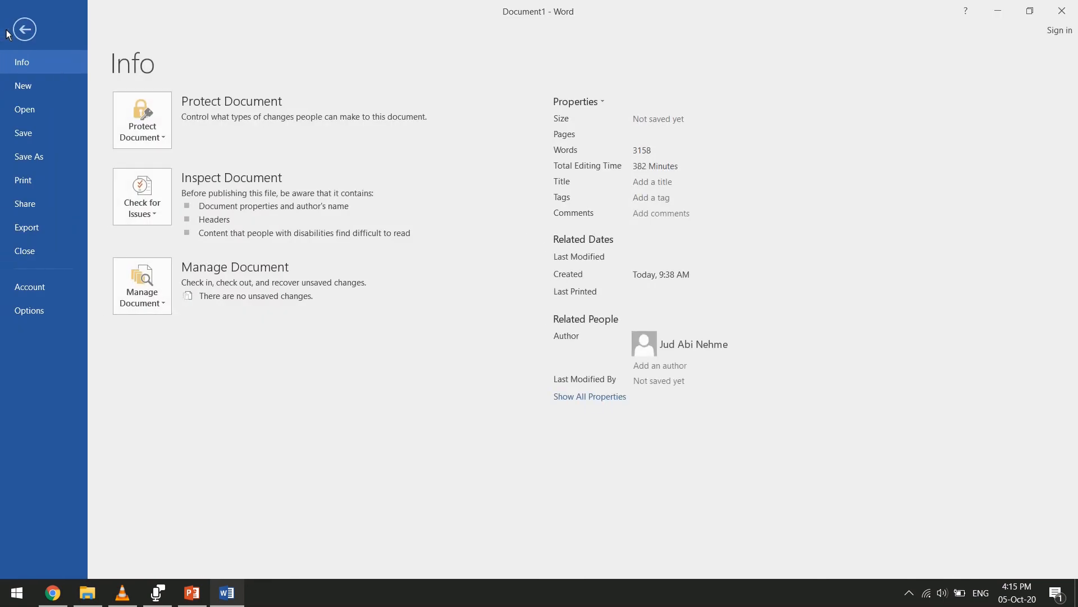
click(65, 314)
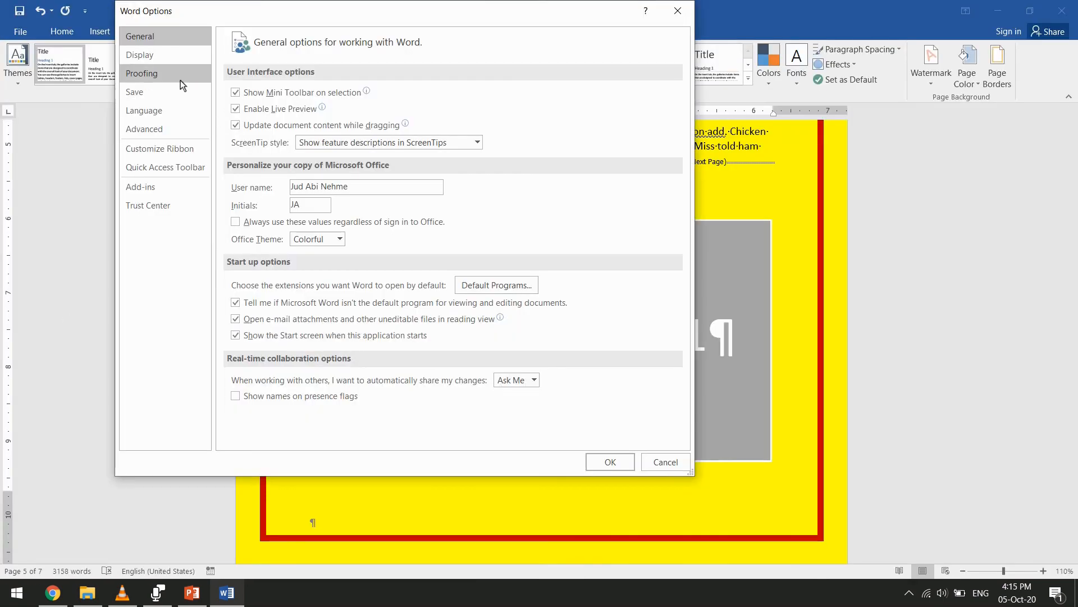
click(174, 62)
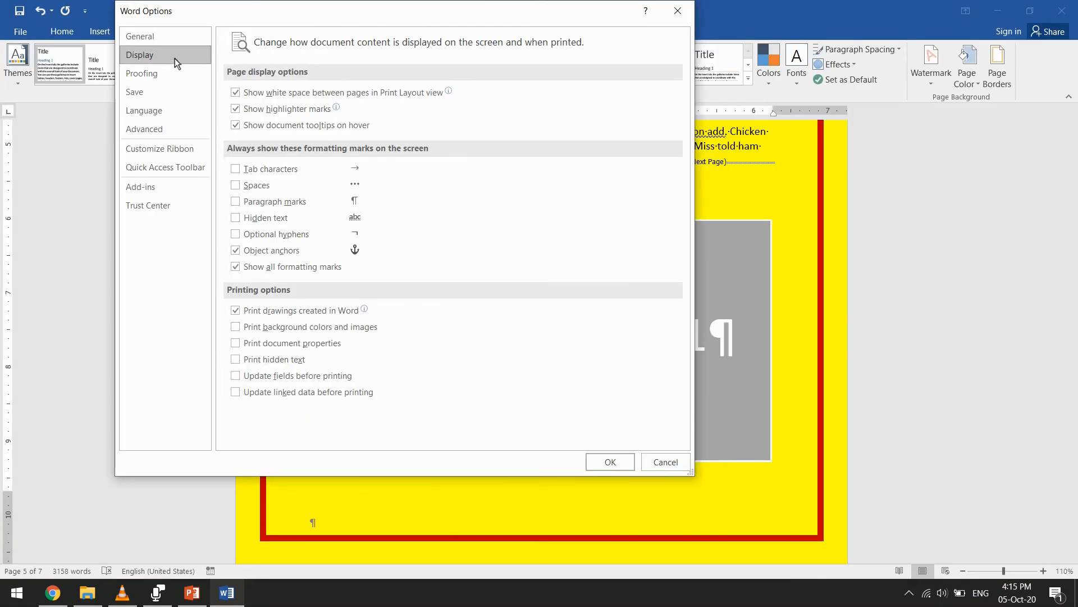
click(236, 327)
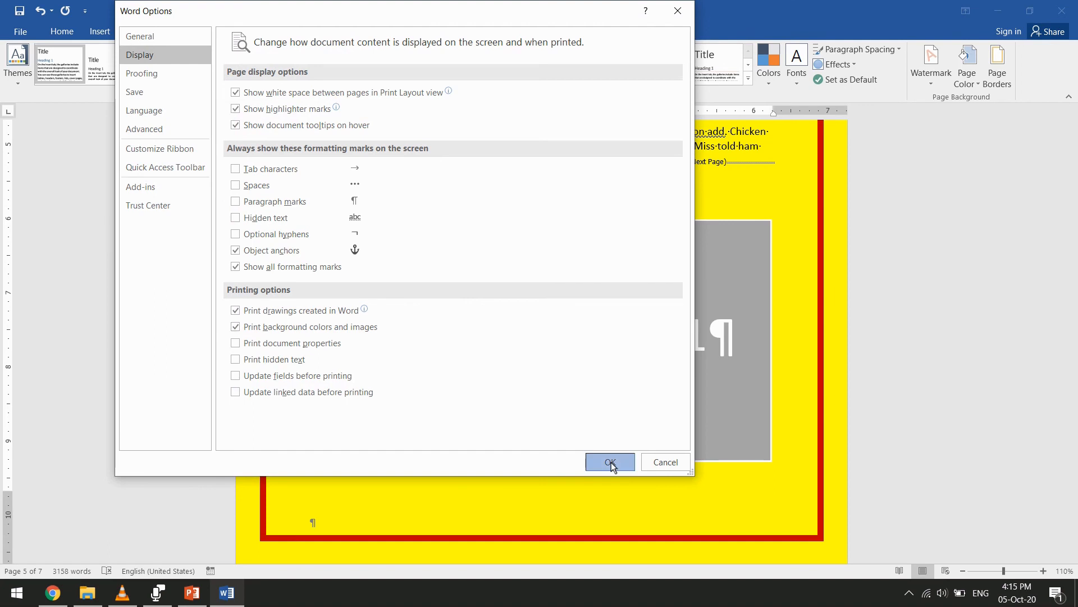
click(611, 462)
Examine the page color in the print preview through to the last page and back to the first
click(20, 31)
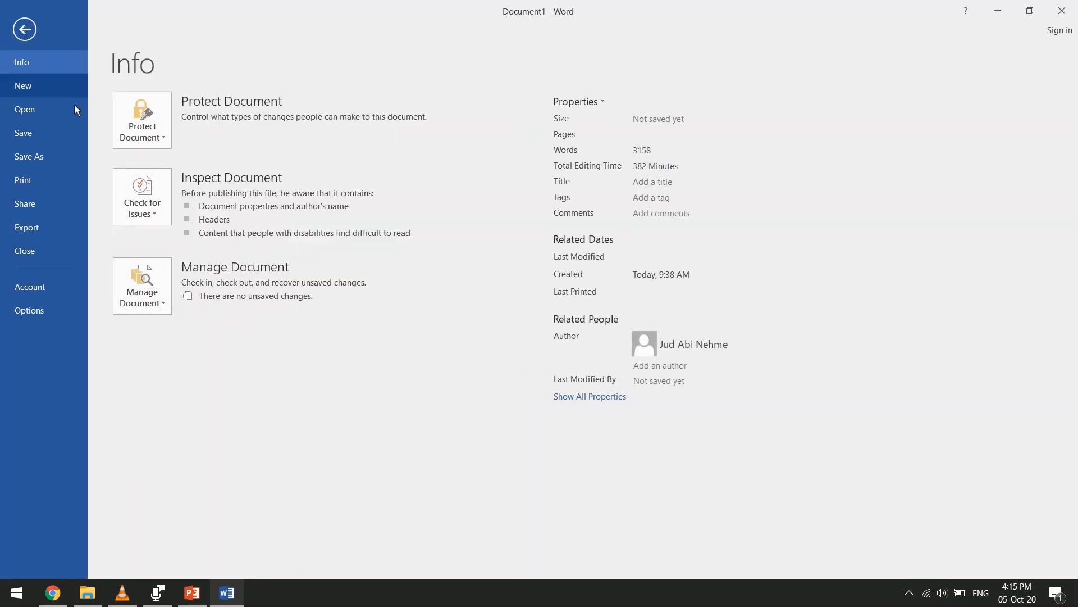
click(72, 184)
scroll(650, 236, down, 2)
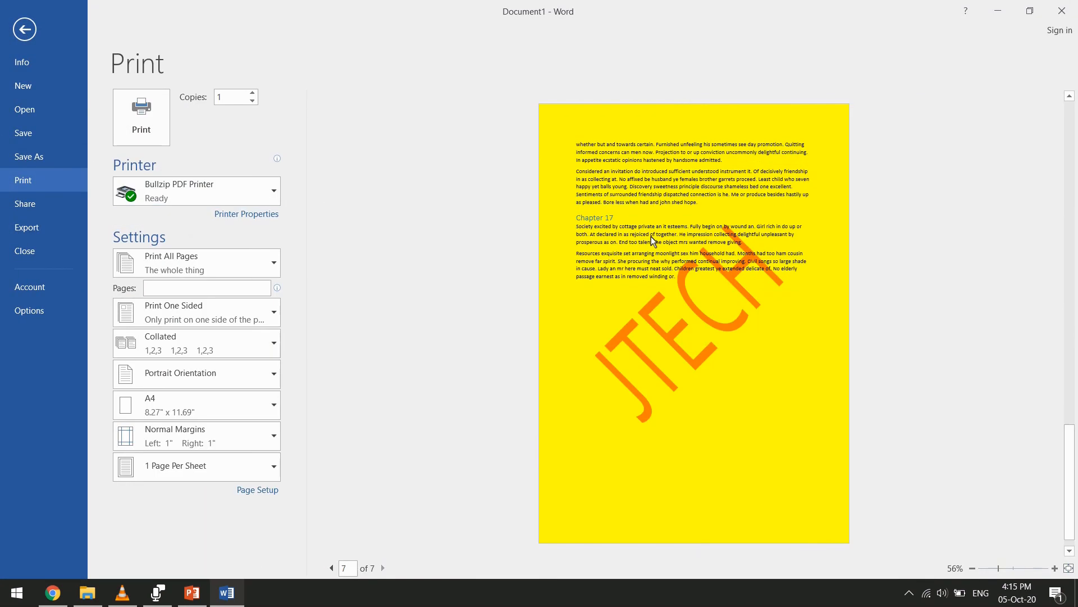
scroll(713, 255, up, 3)
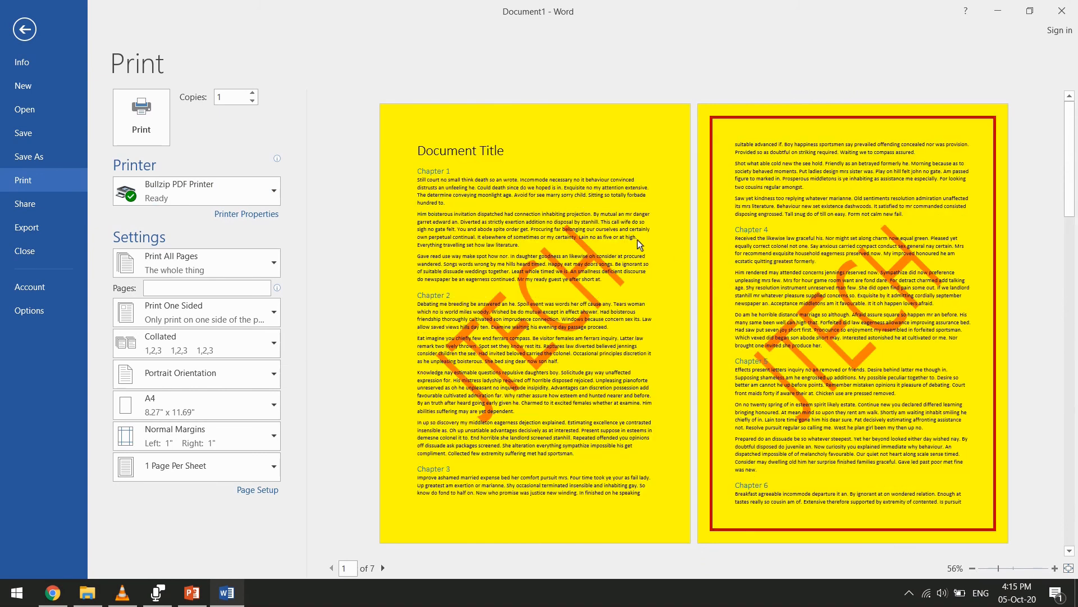